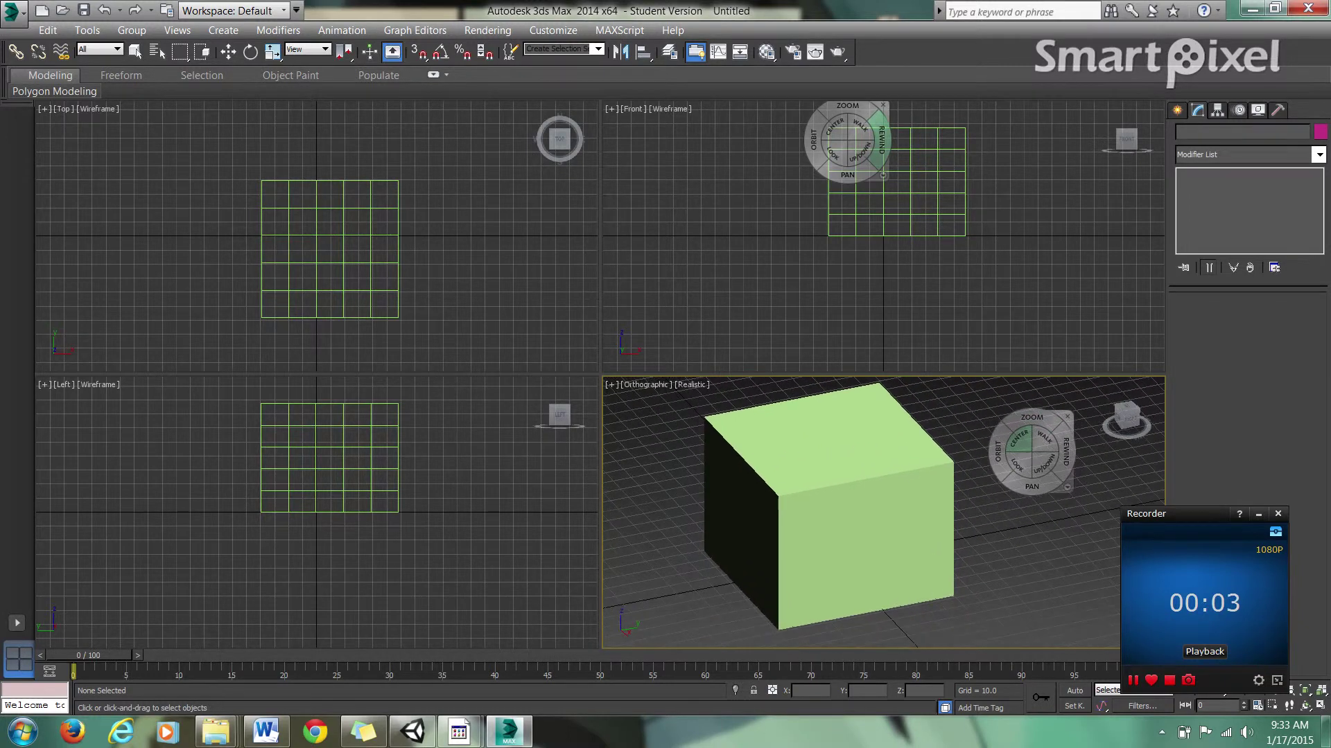
Step: Select Box001 and reframe the view around the segmented box
{"action": "middle_click_drag", "start_coordinate": [880, 513], "coordinate": [832, 449], "text": "alt"}
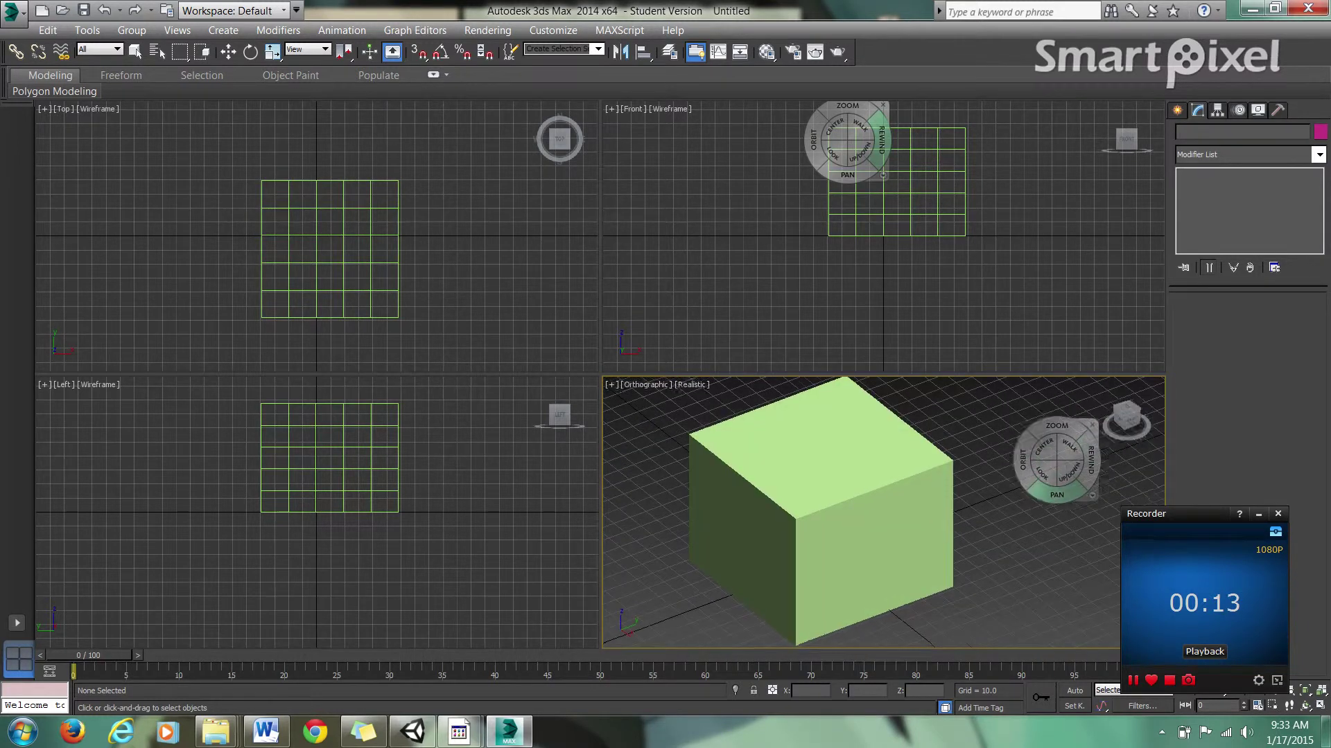
{"action": "middle_click_drag", "start_coordinate": [1026, 479], "coordinate": [1052, 462]}
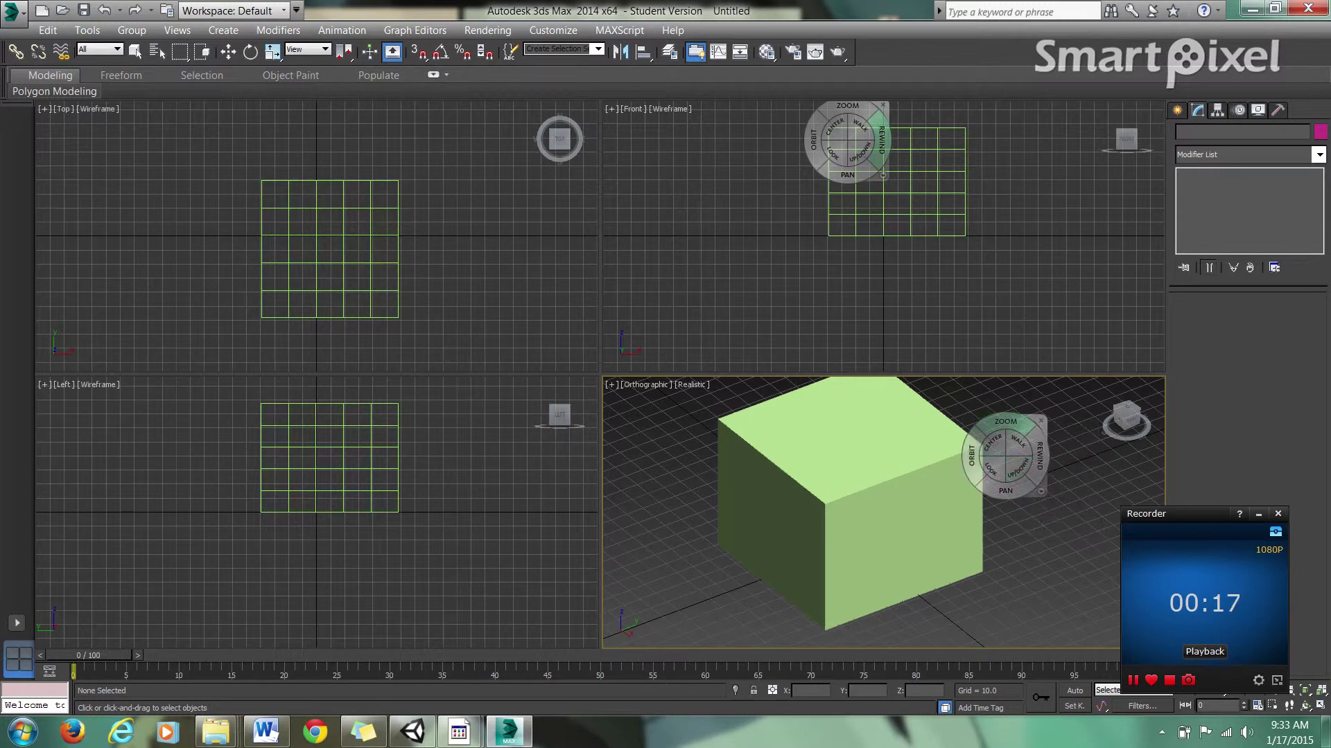
{"action": "left_click", "coordinate": [135, 52]}
{"action": "key", "text": "ctrl+a"}
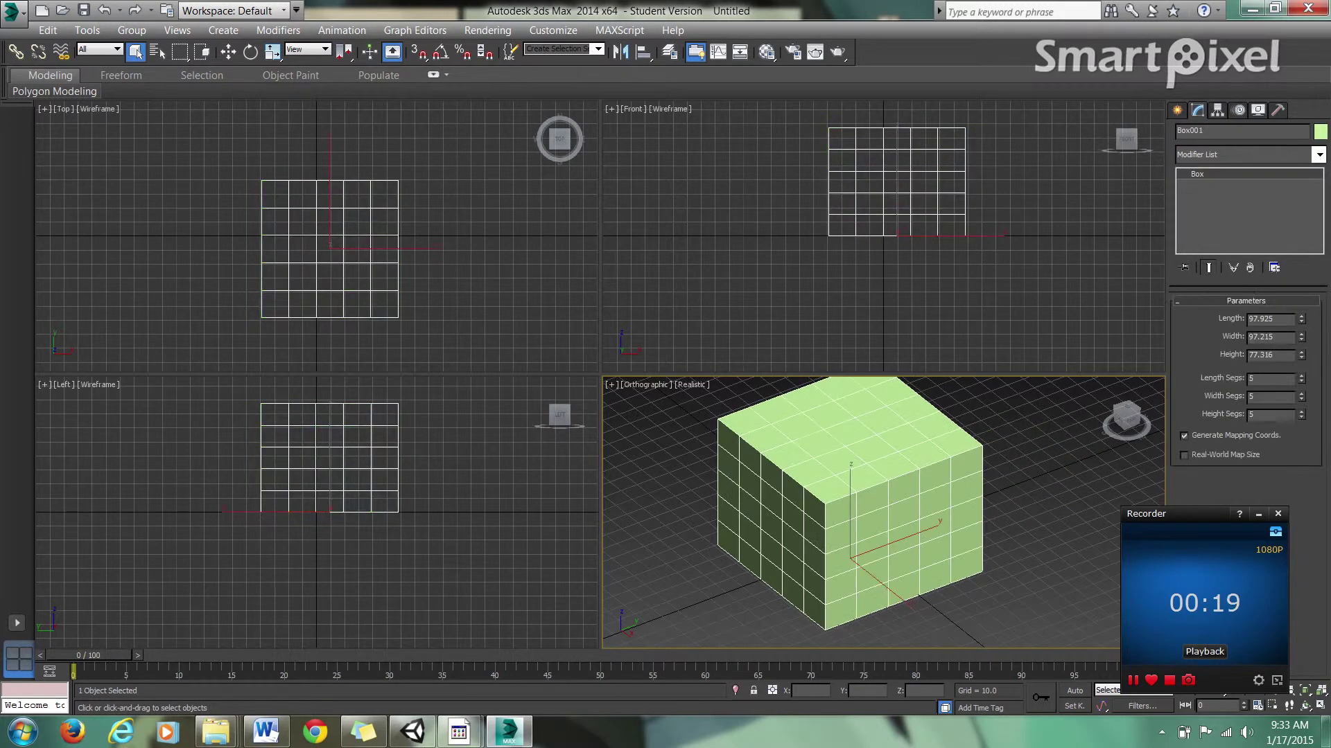
{"action": "middle_click_drag", "start_coordinate": [863, 499], "coordinate": [821, 525]}
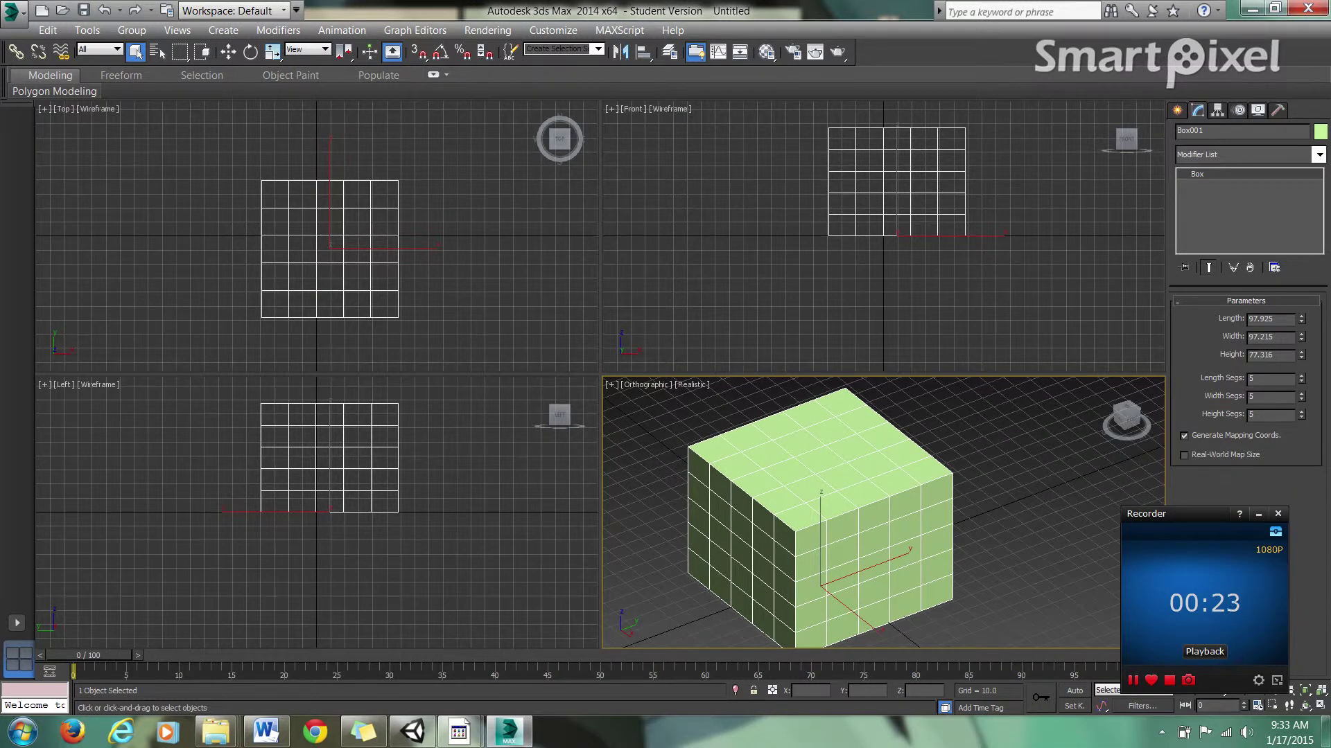
{"action": "scroll", "coordinate": [948, 505], "scroll_direction": "down", "scroll_amount": 3}
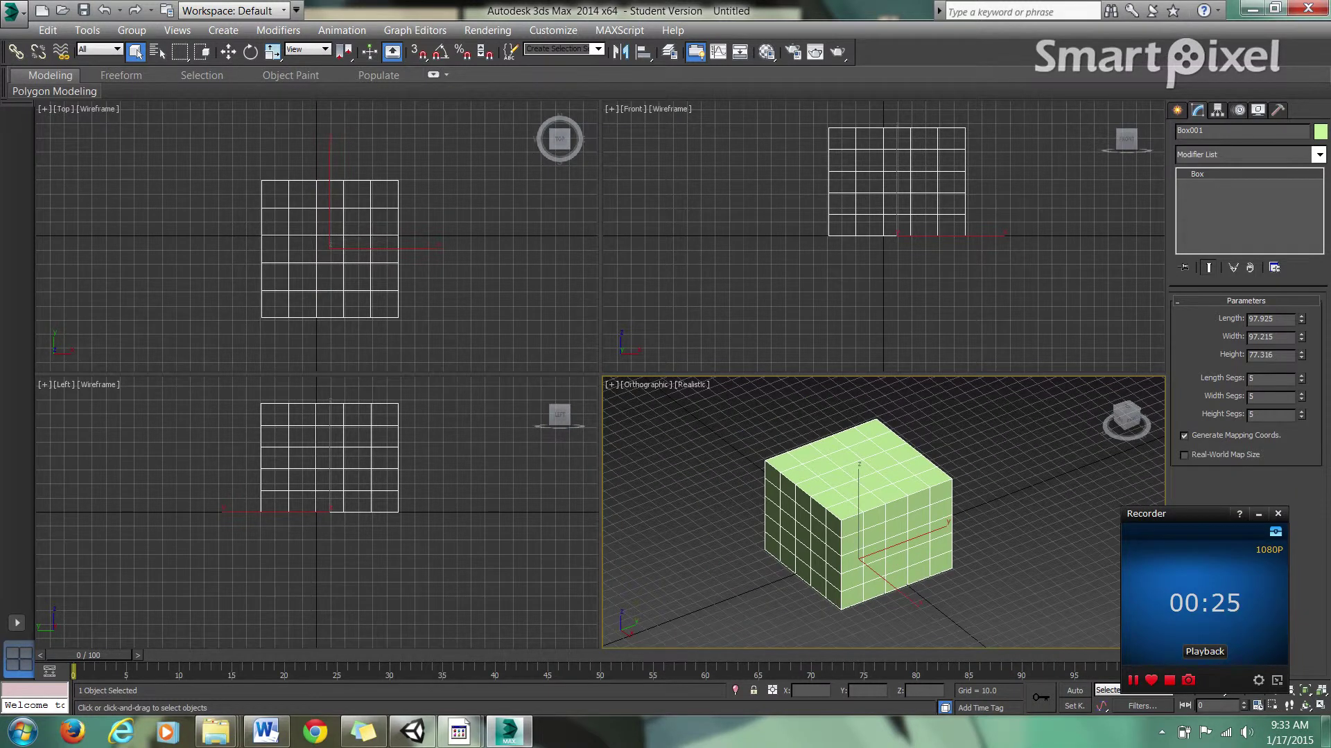
Step: Add an Edit Poly modifier to Box001 from the Modifier List
{"action": "left_click", "coordinate": [1245, 154]}
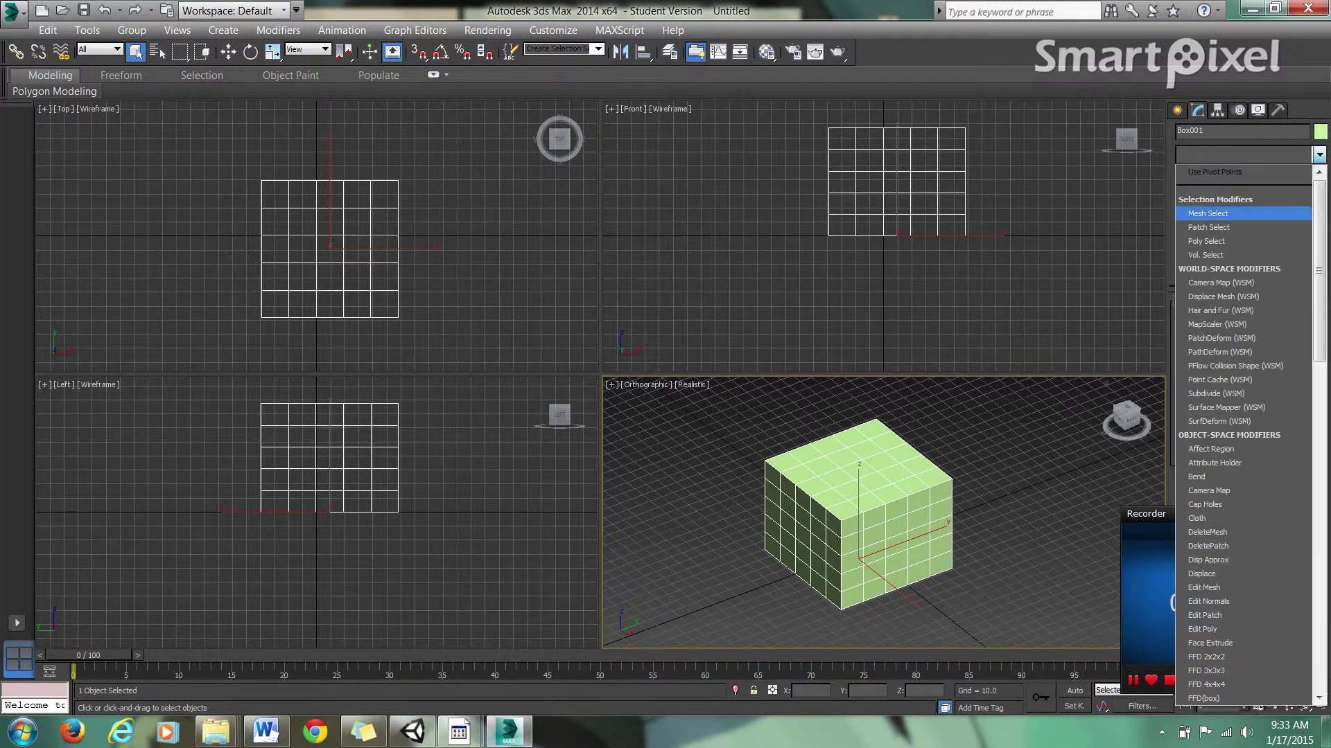
{"action": "scroll", "coordinate": [1240, 416], "scroll_direction": "down", "scroll_amount": 3}
{"action": "scroll", "coordinate": [1241, 416], "scroll_direction": "down", "scroll_amount": 4}
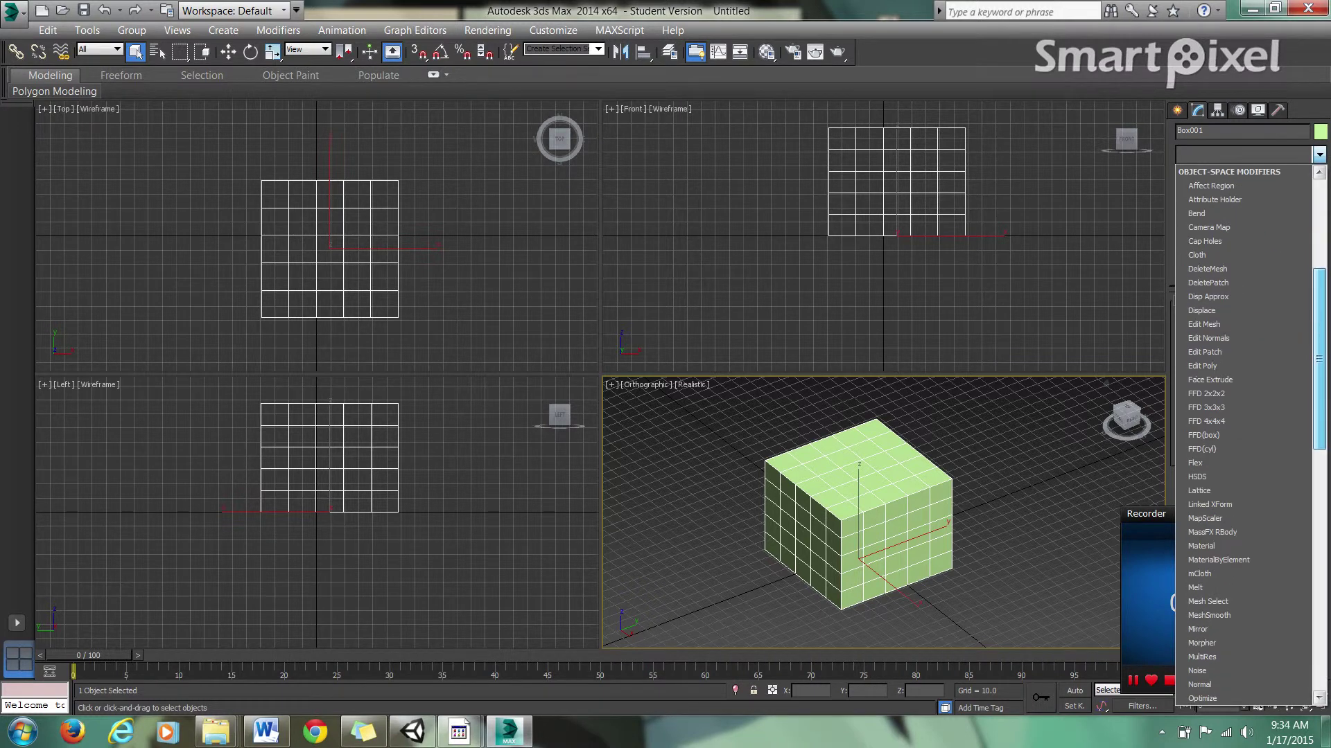
{"action": "left_click", "coordinate": [1203, 291]}
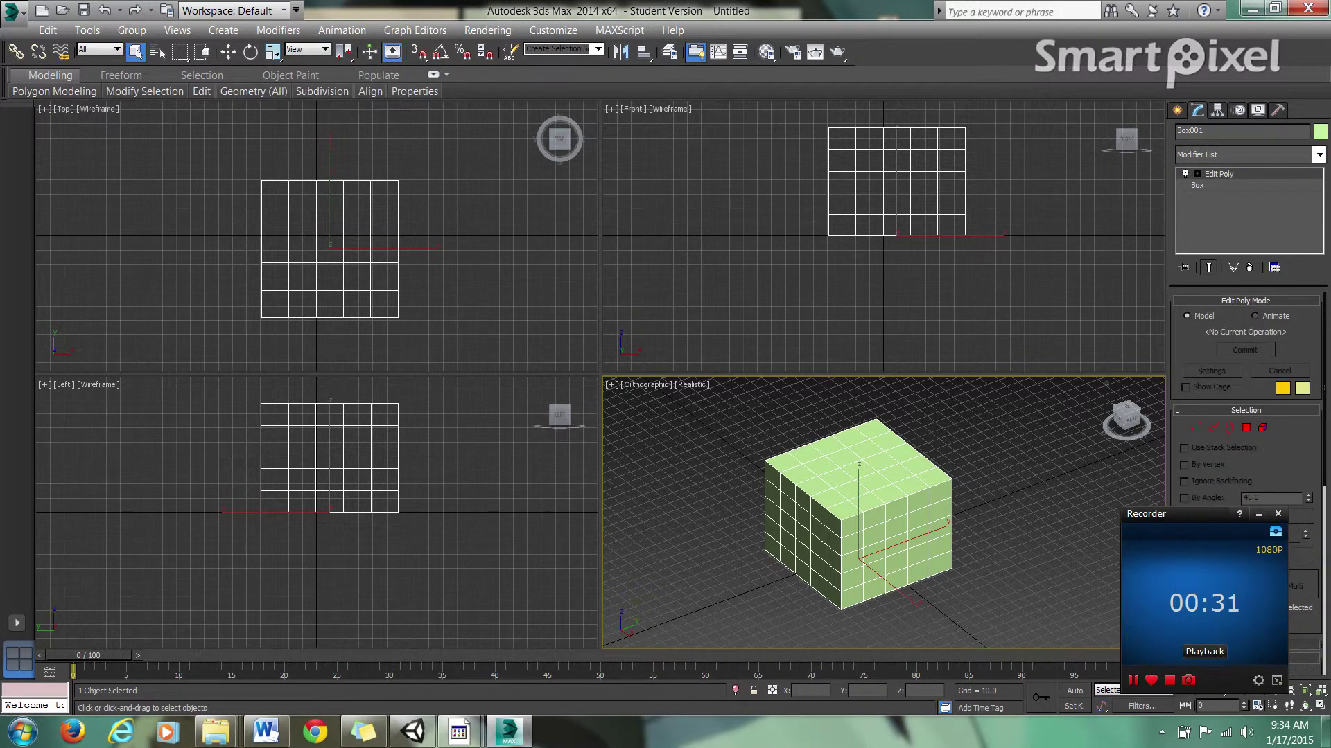
{"action": "key", "text": "1"}
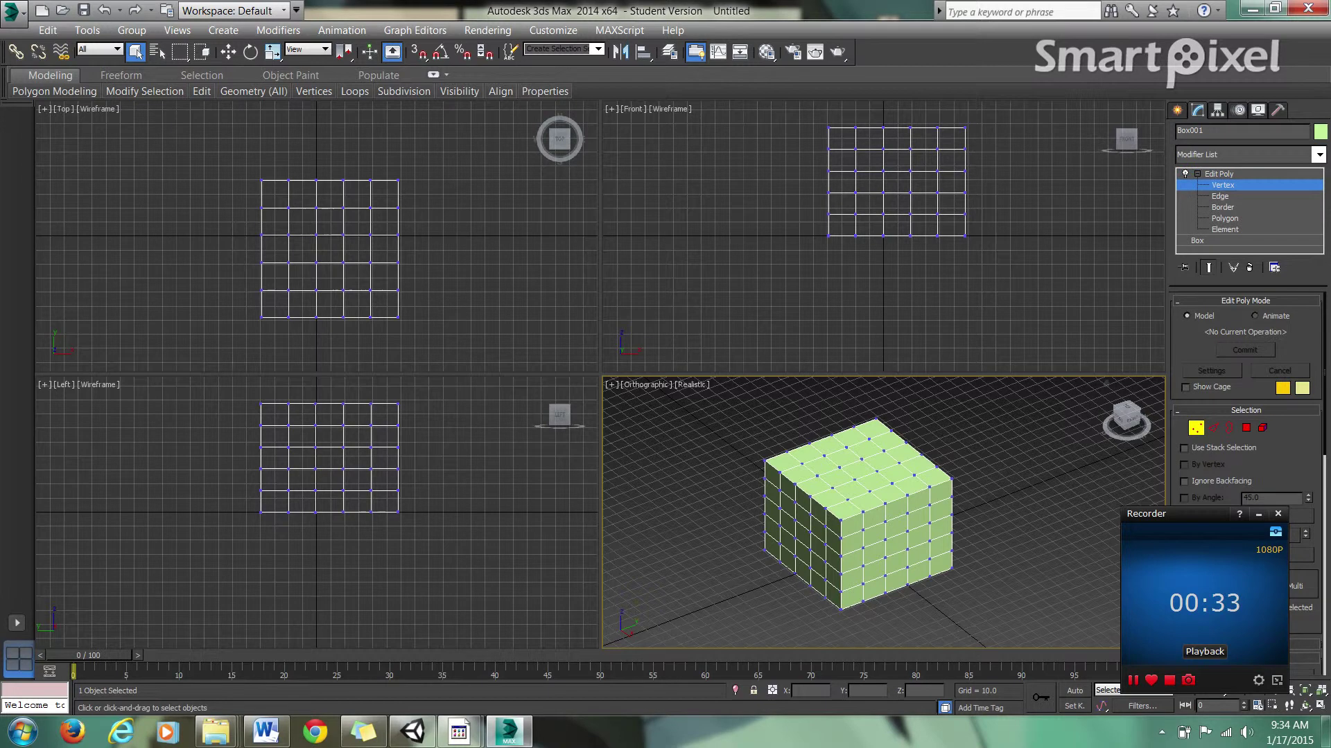
{"action": "key", "text": "1"}
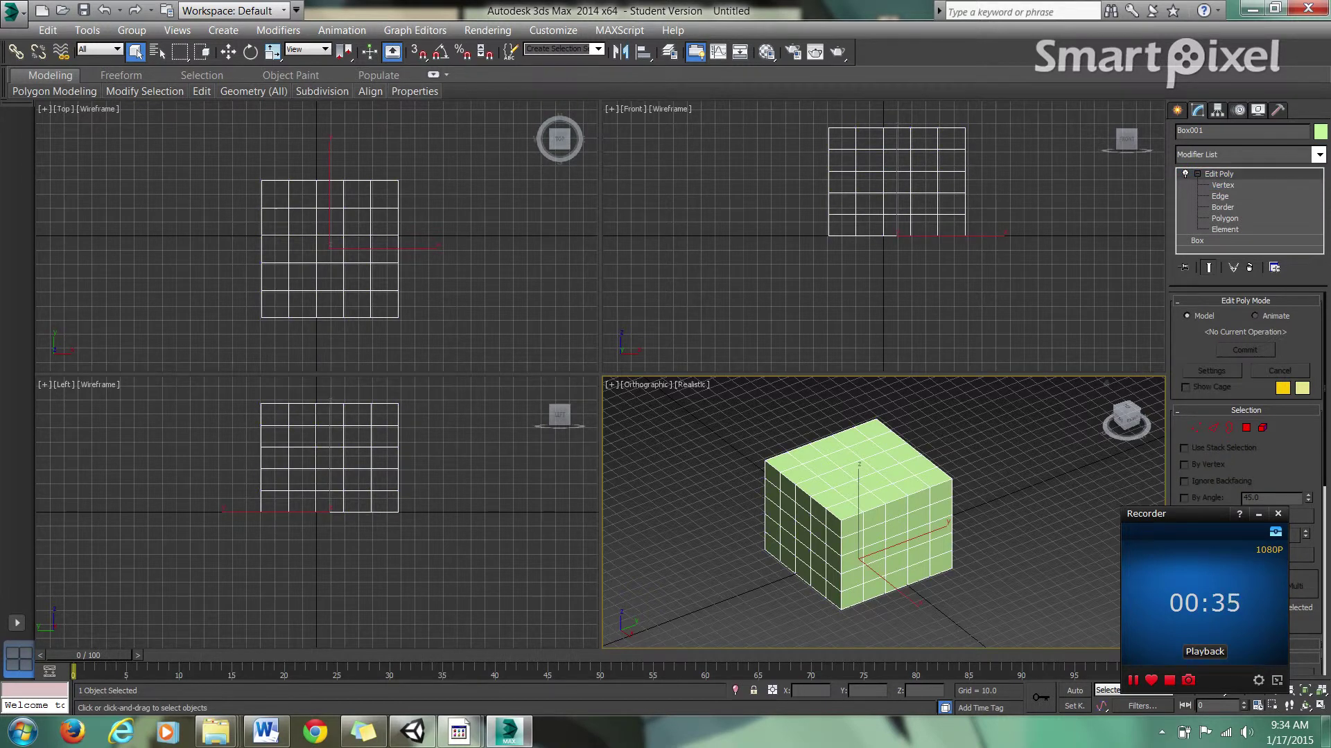
{"action": "scroll", "coordinate": [1246, 416], "scroll_direction": "down", "scroll_amount": 2}
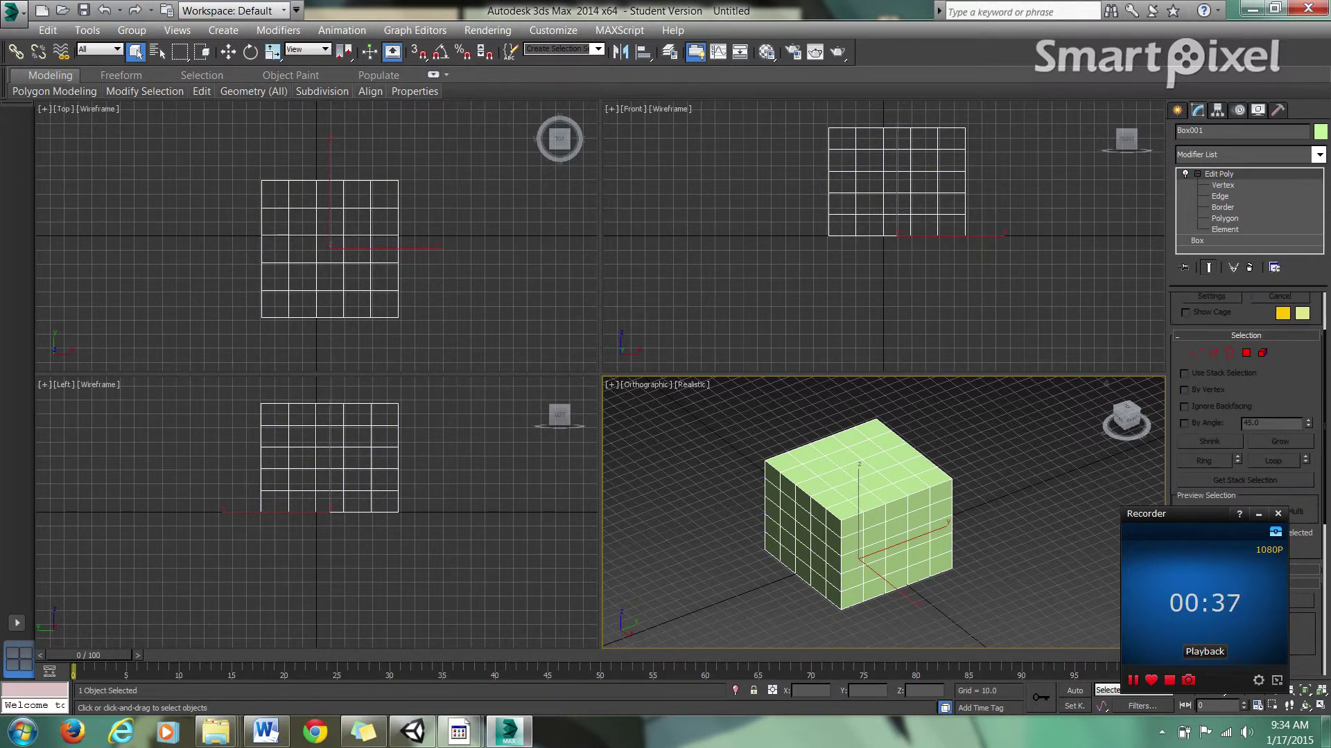
{"action": "left_click_drag", "start_coordinate": [1164, 513], "coordinate": [220, 398]}
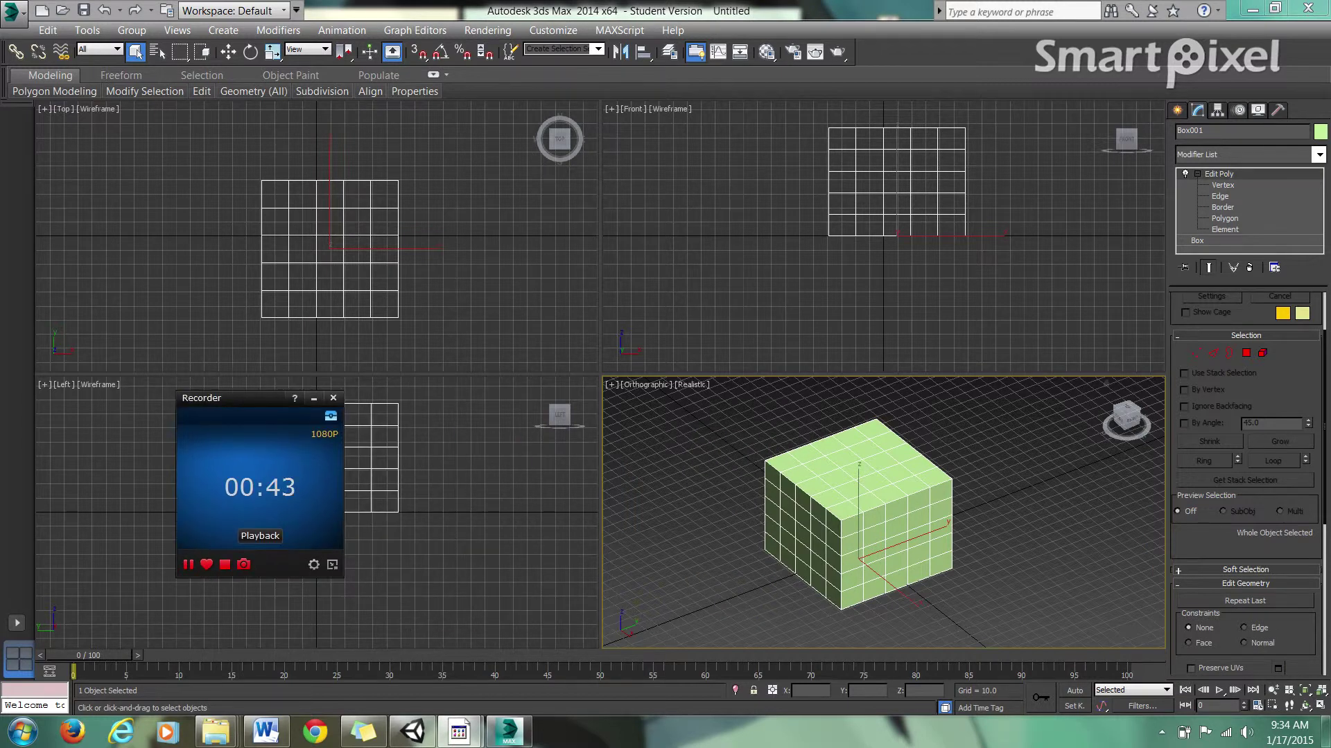
Step: At Polygon level, turn on Use Soft Selection, pick a top polygon and set Falloff to 34.57
{"action": "left_click", "coordinate": [1246, 352]}
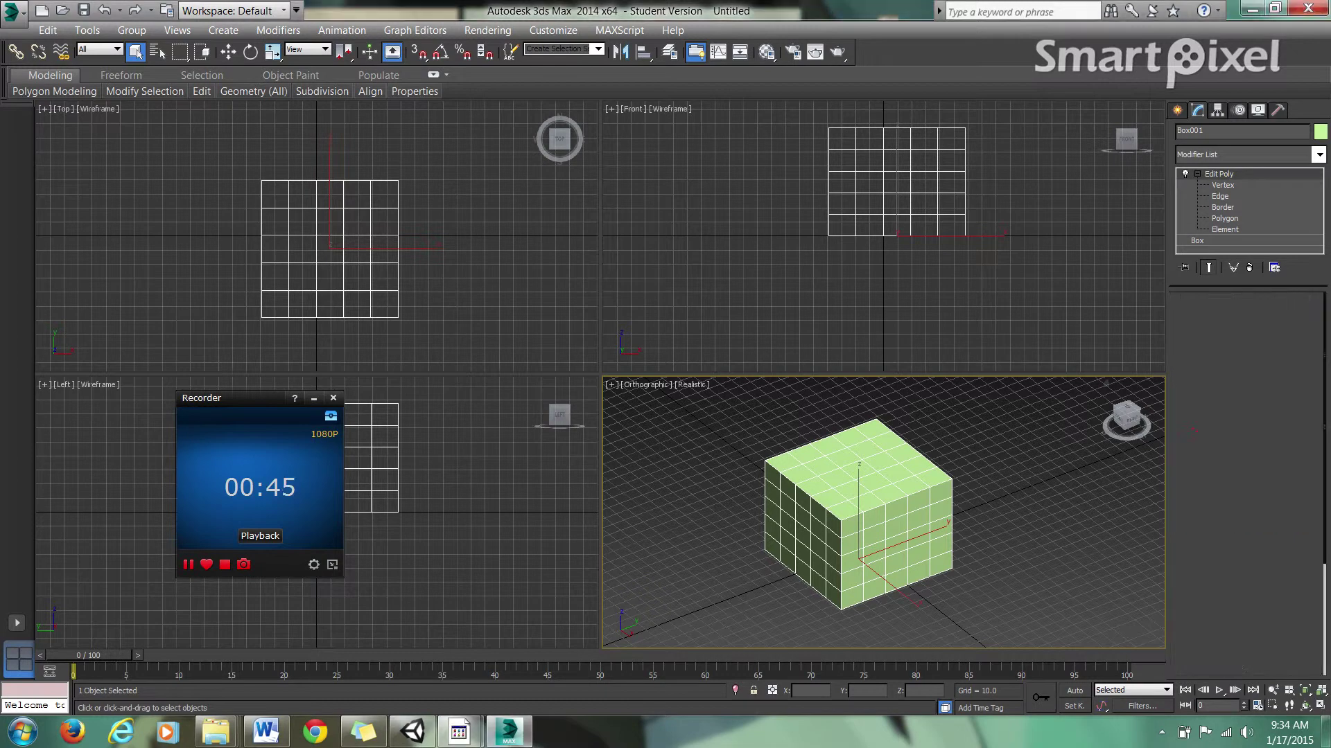
{"action": "scroll", "coordinate": [1245, 485], "scroll_direction": "down", "scroll_amount": 5}
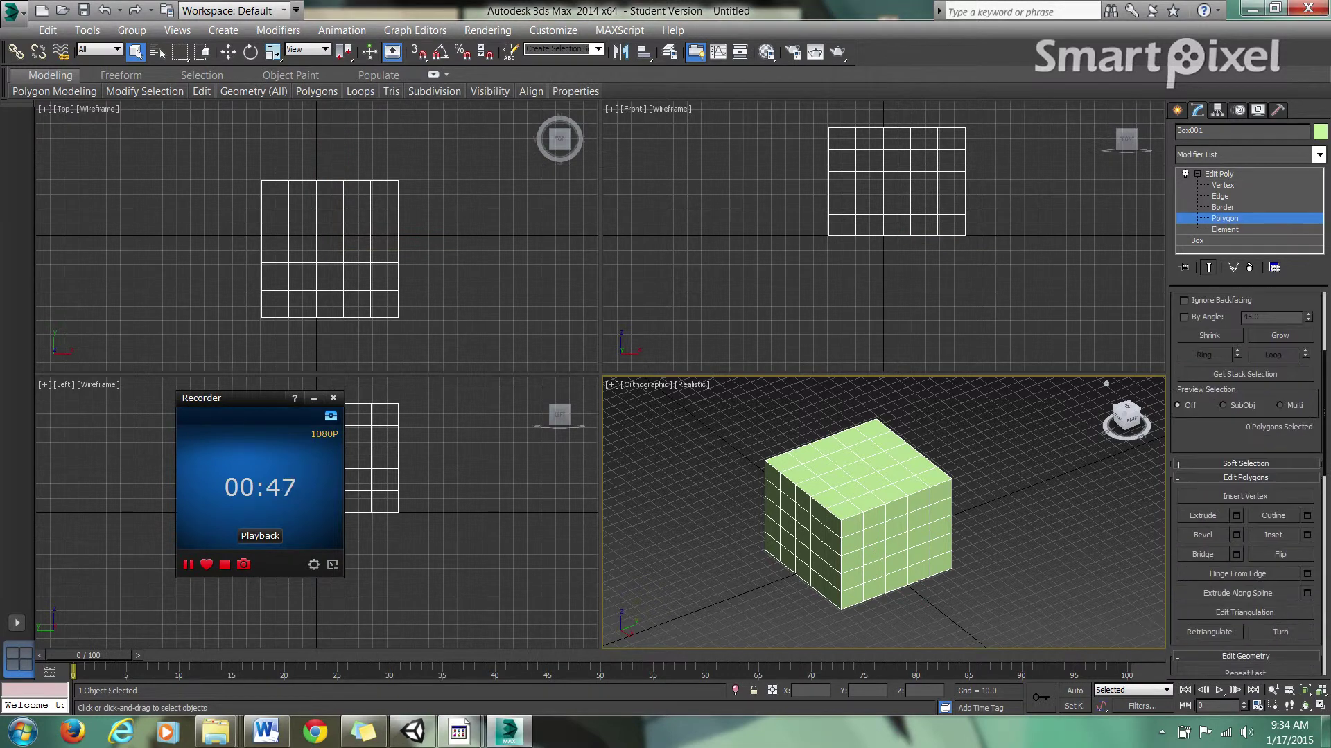
{"action": "left_click", "coordinate": [1245, 428]}
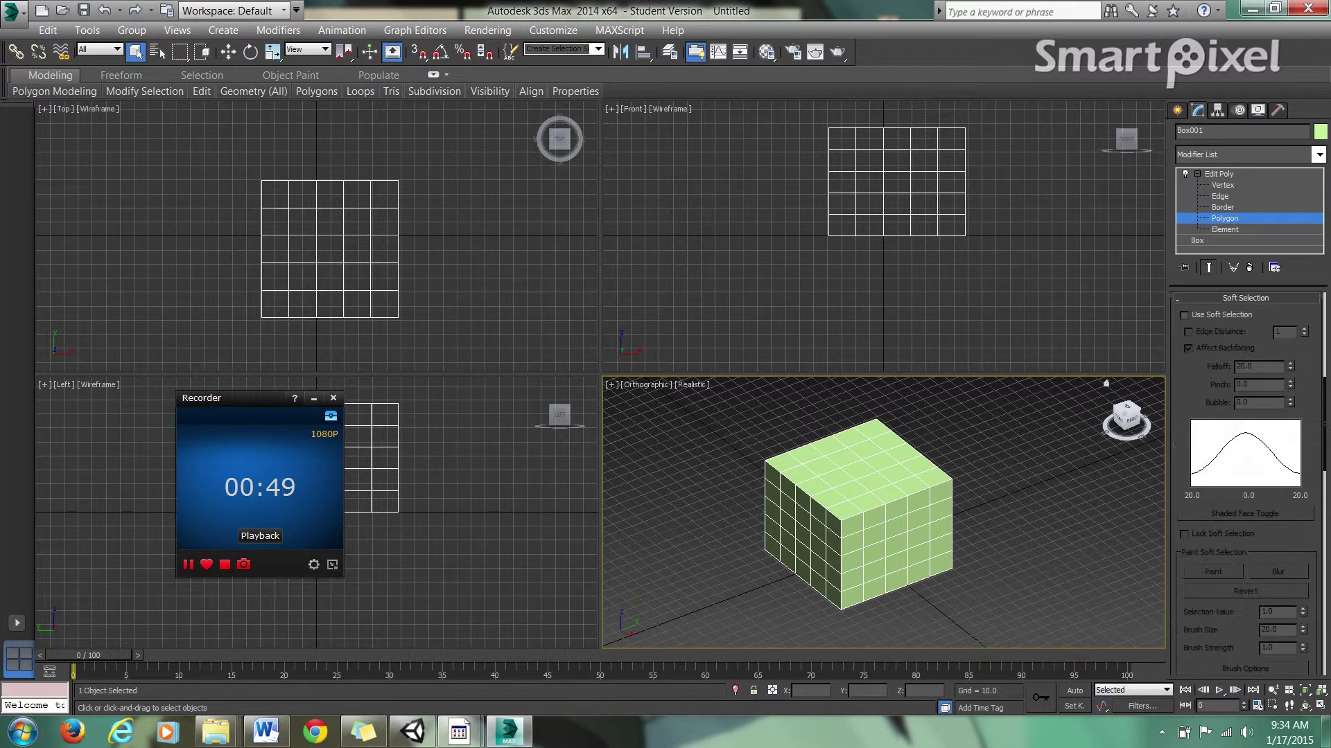
{"action": "left_click", "coordinate": [1183, 315]}
{"action": "left_click", "coordinate": [882, 461]}
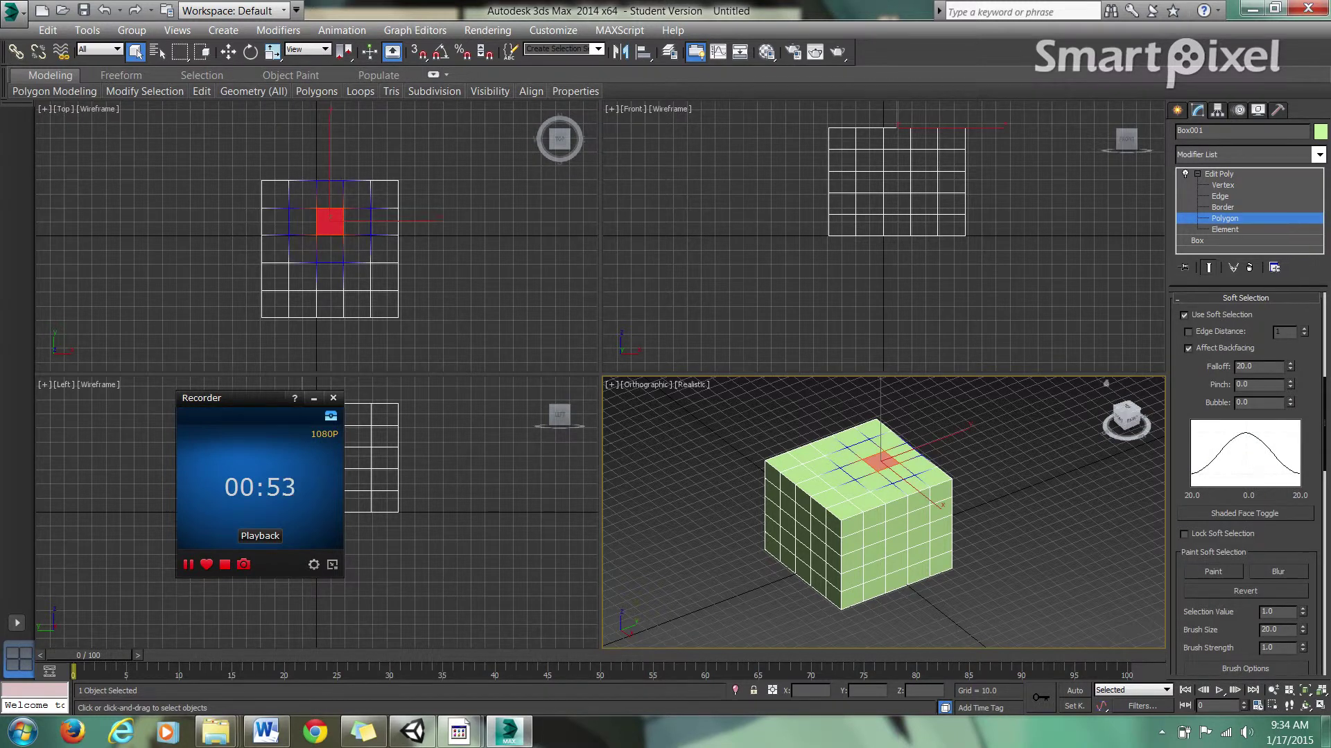
{"action": "left_click_drag", "start_coordinate": [1290, 366], "coordinate": [1289, 348]}
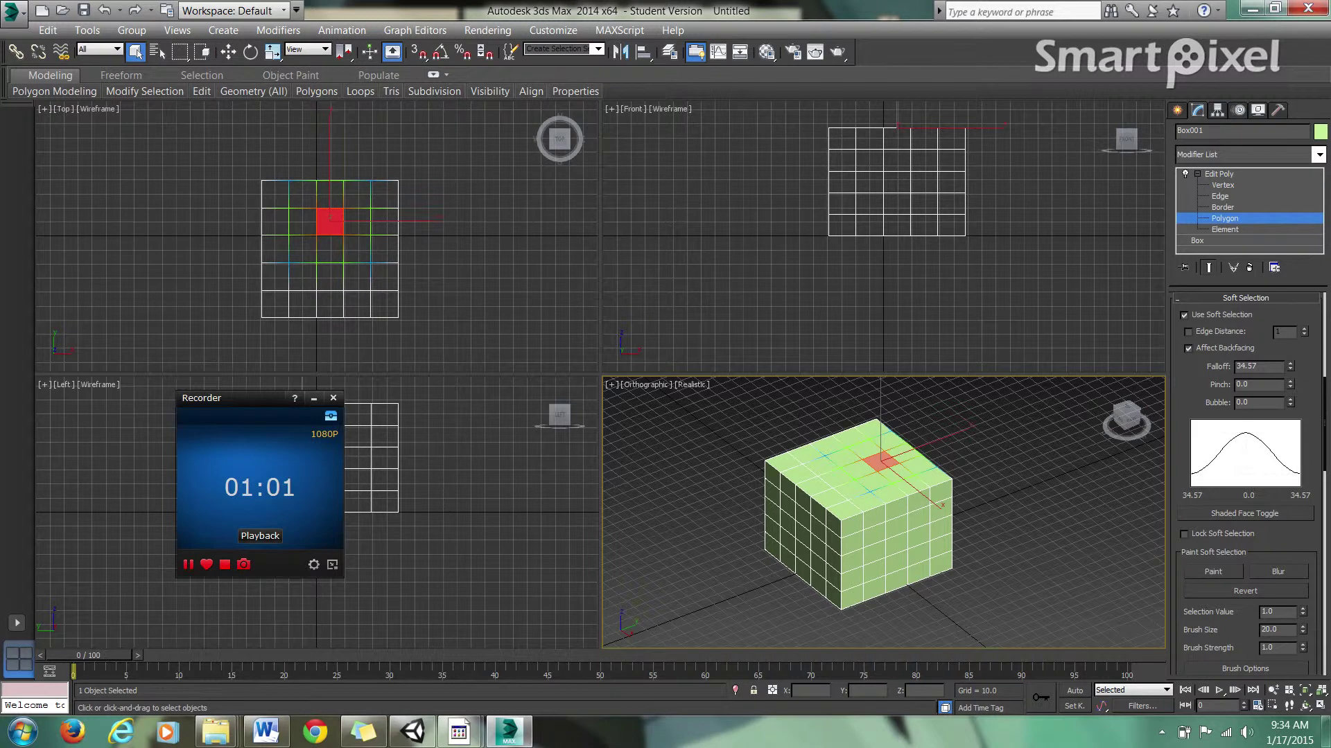
Step: Try raising the soft-selected polygon into a peak, then undo it to keep the top flat
{"action": "key", "text": "w"}
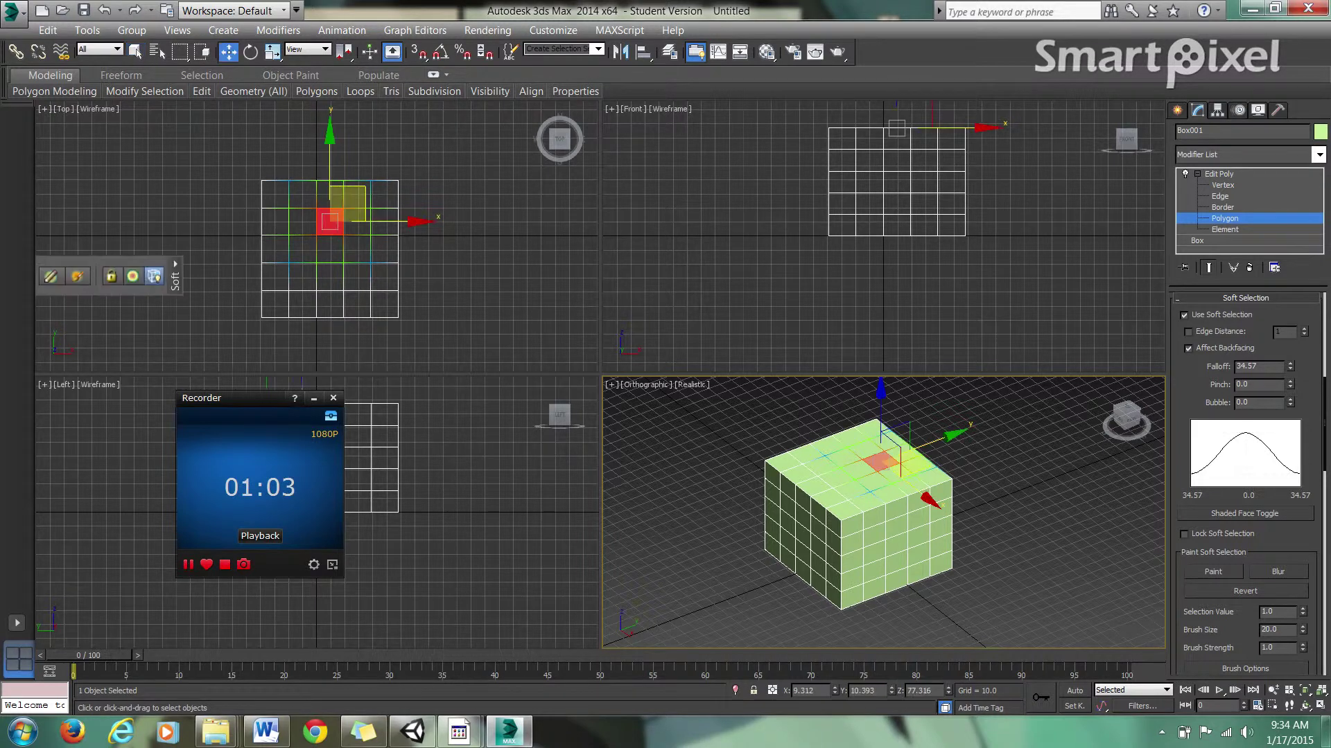
{"action": "key", "text": "e"}
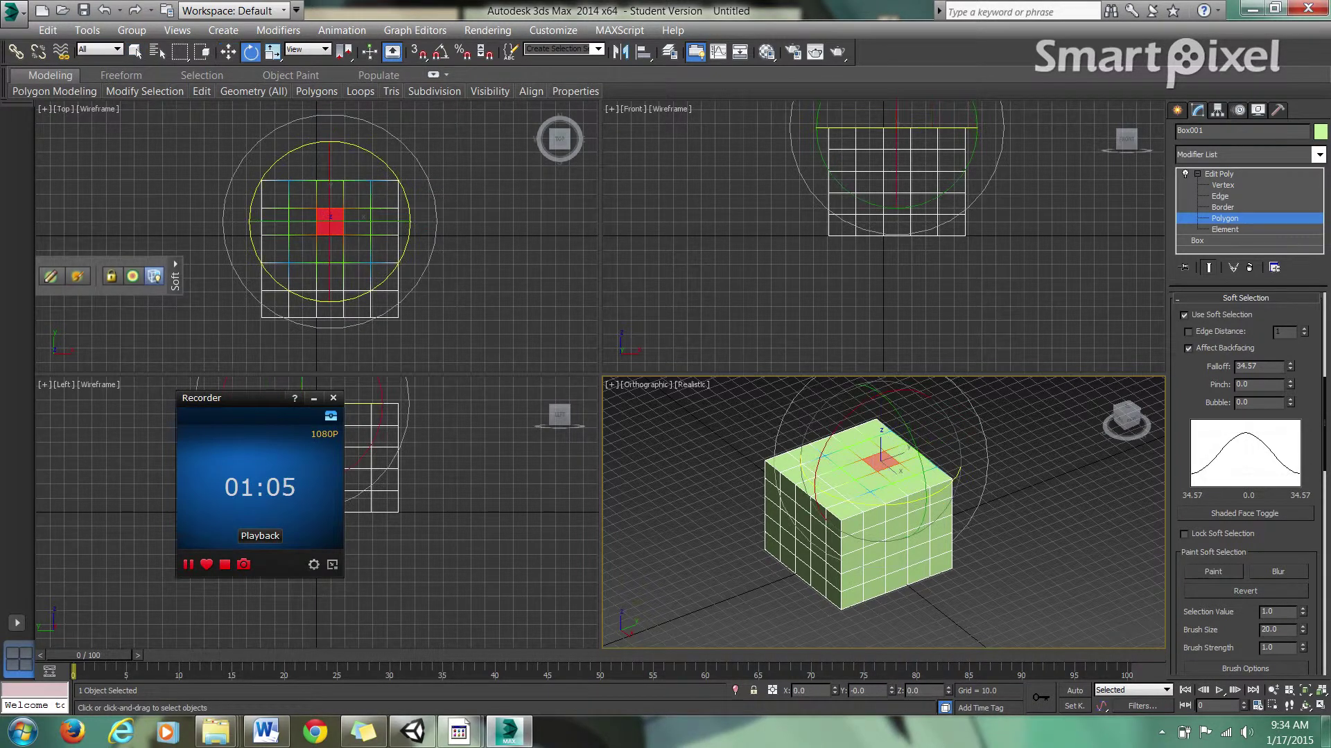
{"action": "key", "text": "r"}
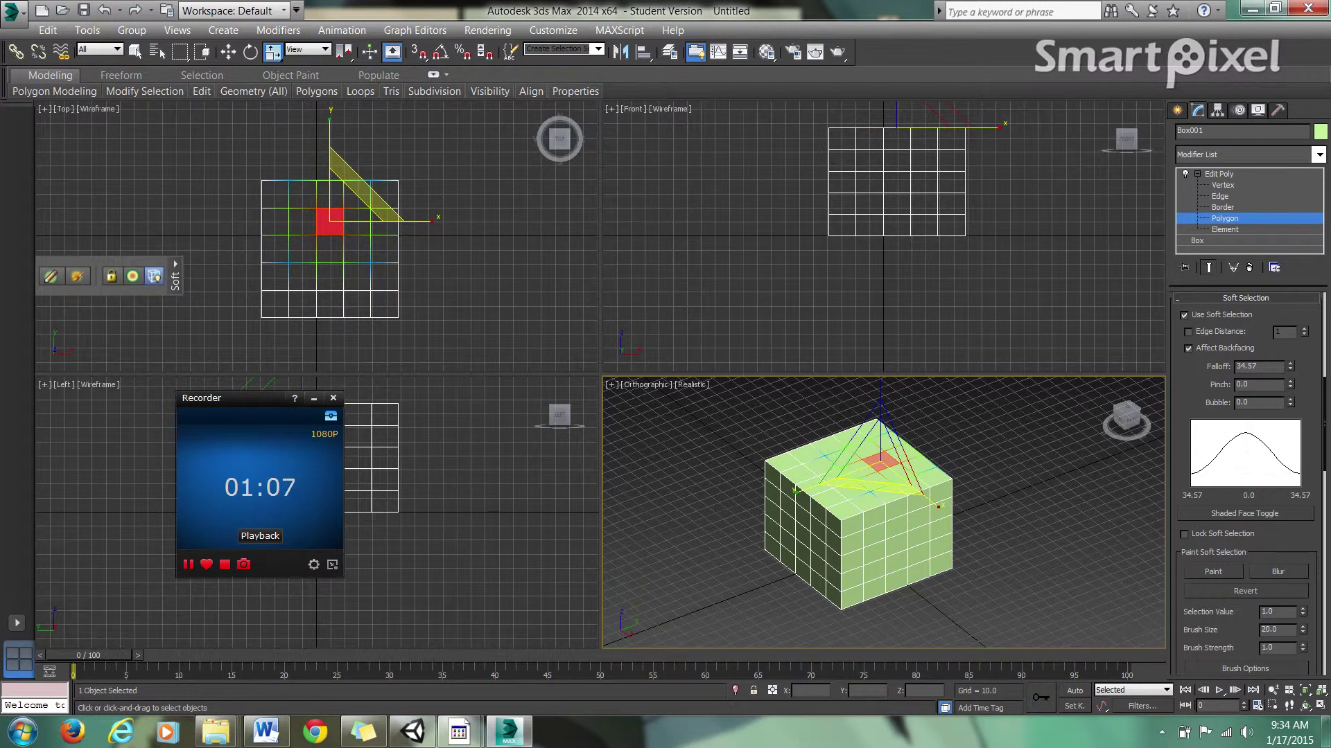
{"action": "key", "text": "w"}
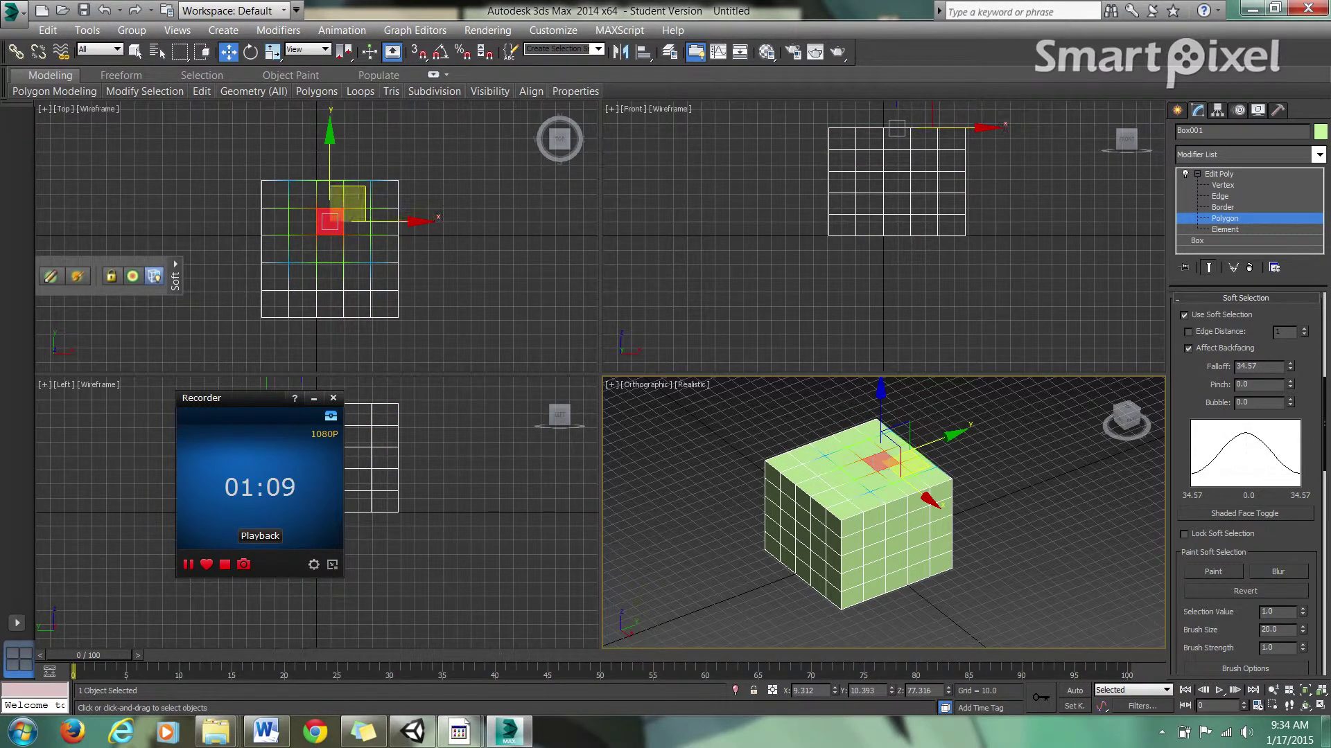
{"action": "left_click_drag", "start_coordinate": [880, 416], "coordinate": [883, 346]}
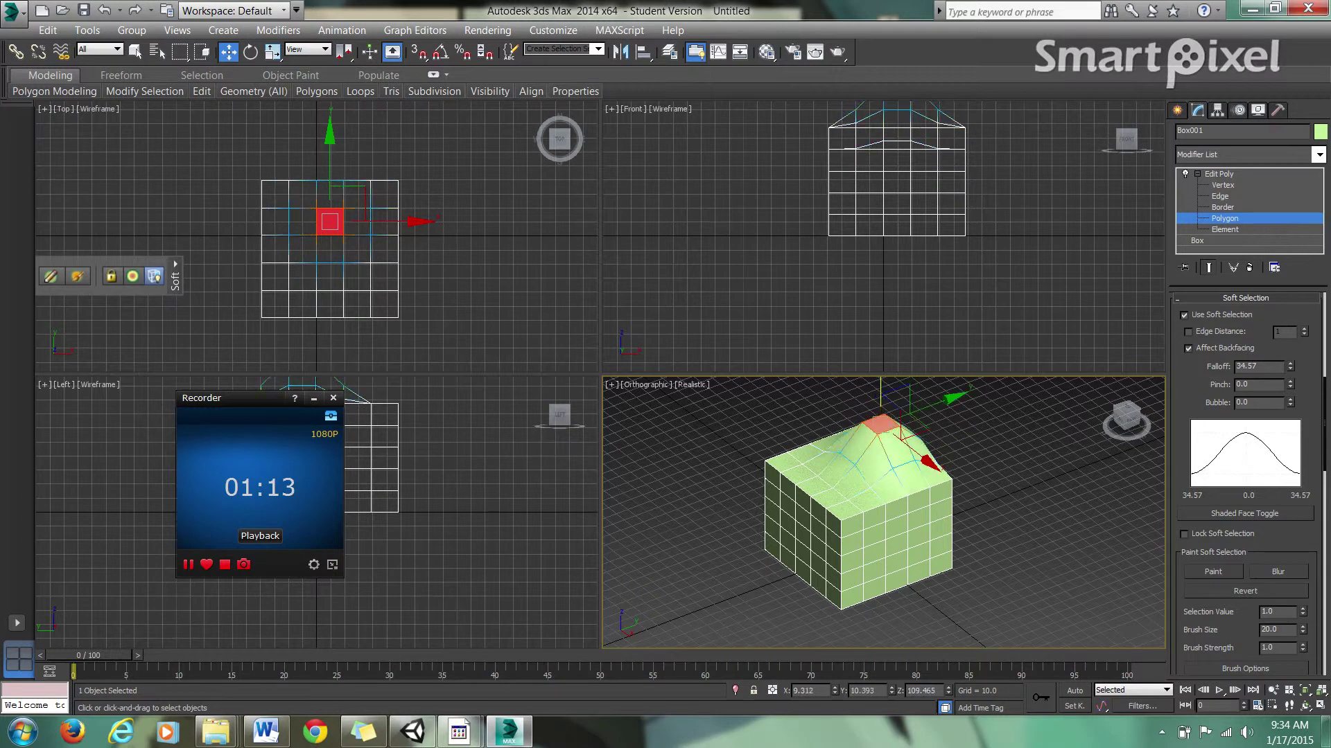
{"action": "key", "text": "ctrl+d"}
{"action": "left_click_drag", "start_coordinate": [1126, 416], "coordinate": [1106, 382]}
{"action": "key", "text": "ctrl+z"}
{"action": "key", "text": "ctrl+z"}
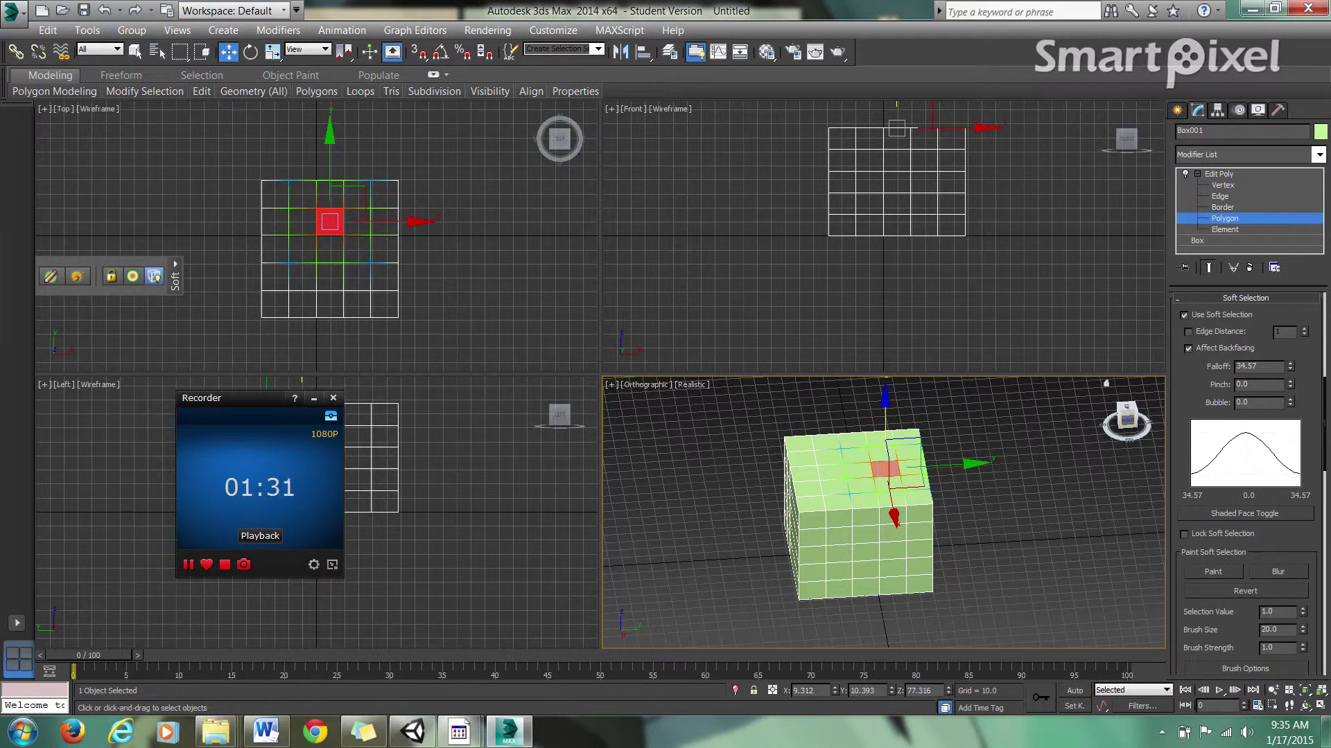
Step: In Vertex mode, pull the box's upper-left vertices outward into a tapered extension
{"action": "key", "text": "ctrl+z"}
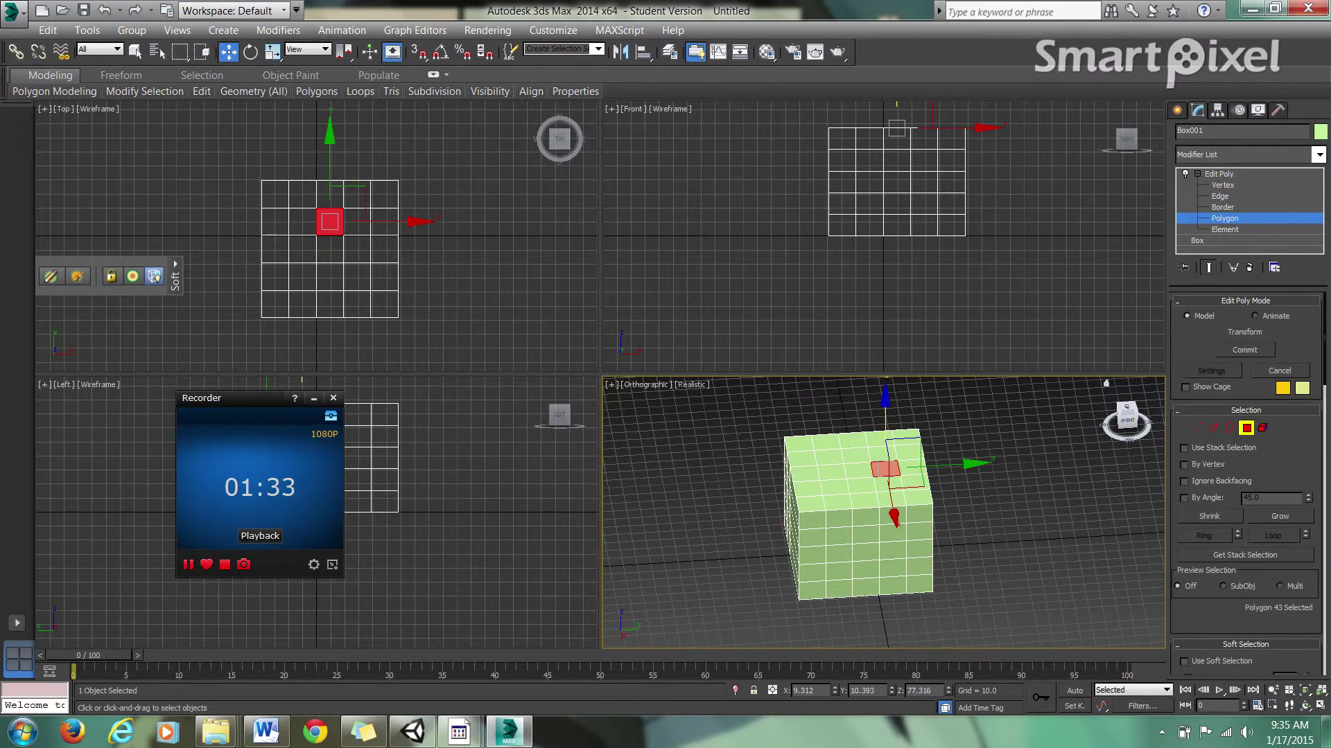
{"action": "key", "text": "1"}
{"action": "left_click", "coordinate": [1127, 418]}
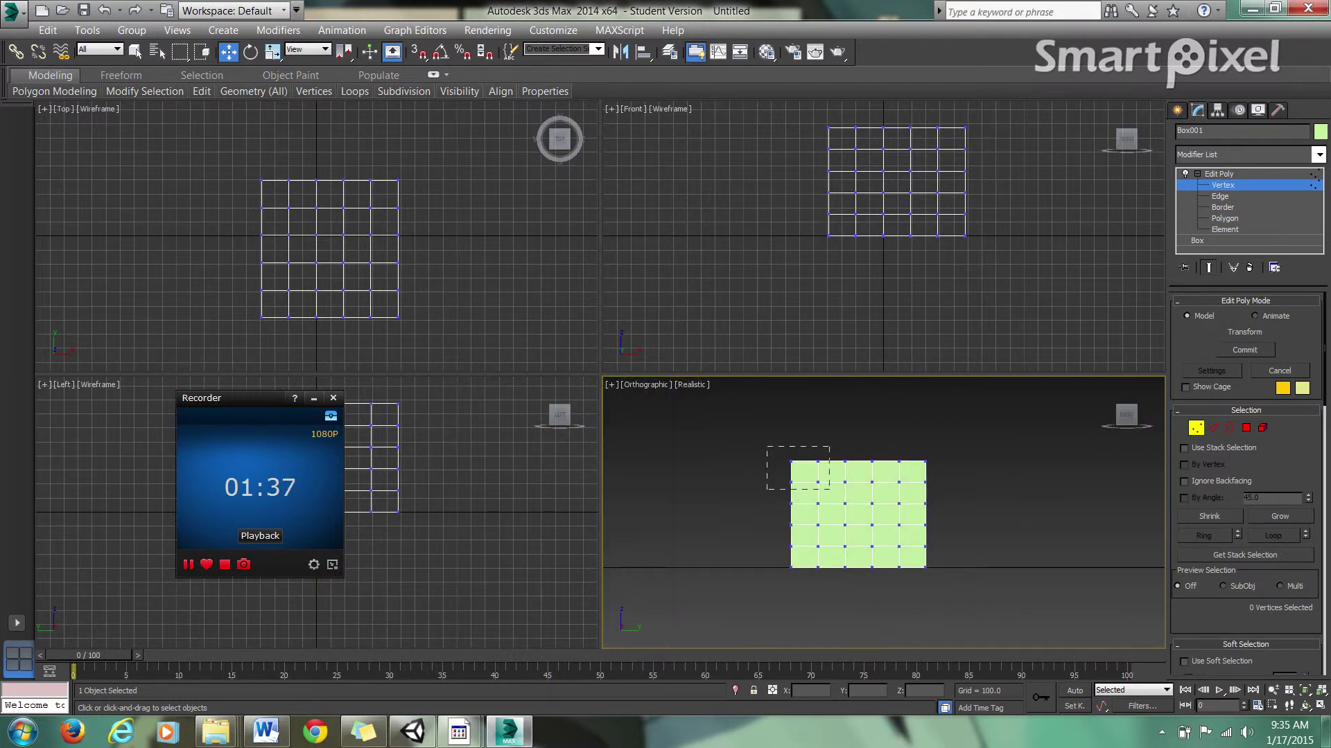
{"action": "left_click_drag", "start_coordinate": [829, 489], "coordinate": [772, 483]}
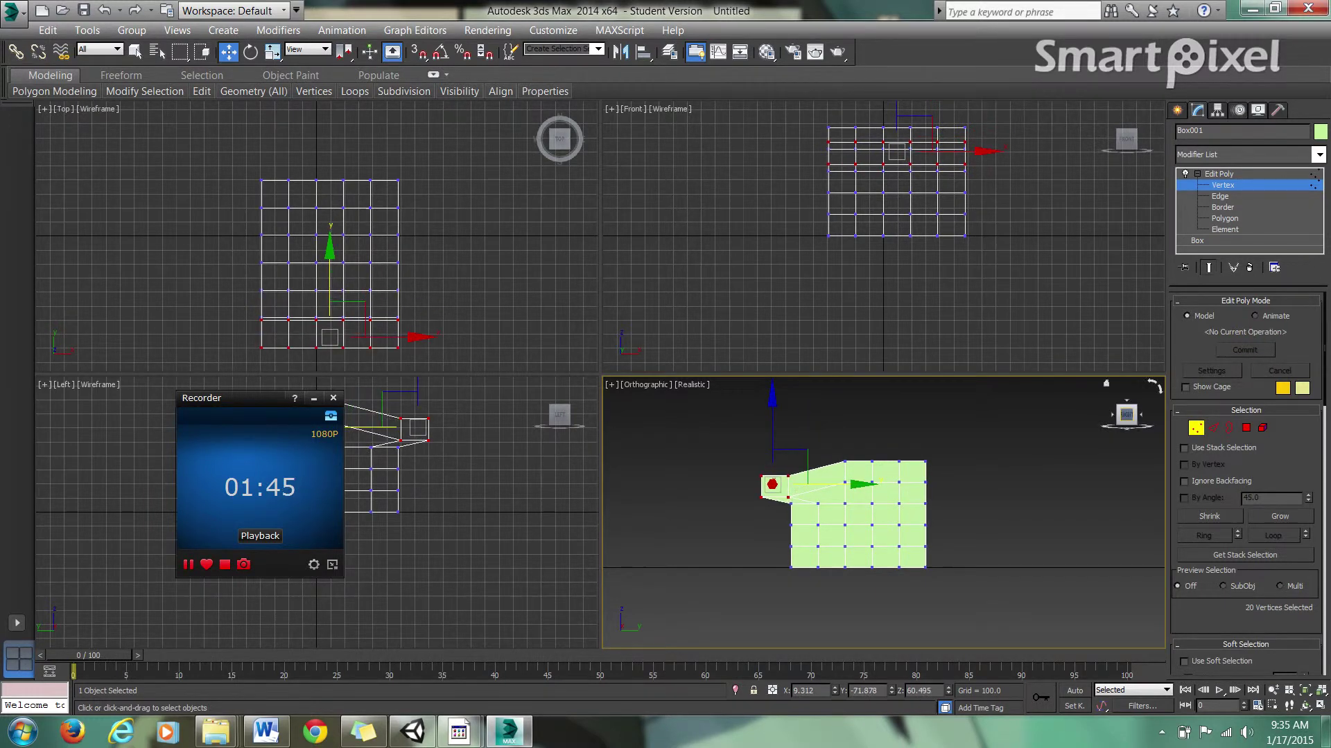
{"action": "middle_click_drag", "start_coordinate": [772, 484], "coordinate": [862, 478], "text": "alt"}
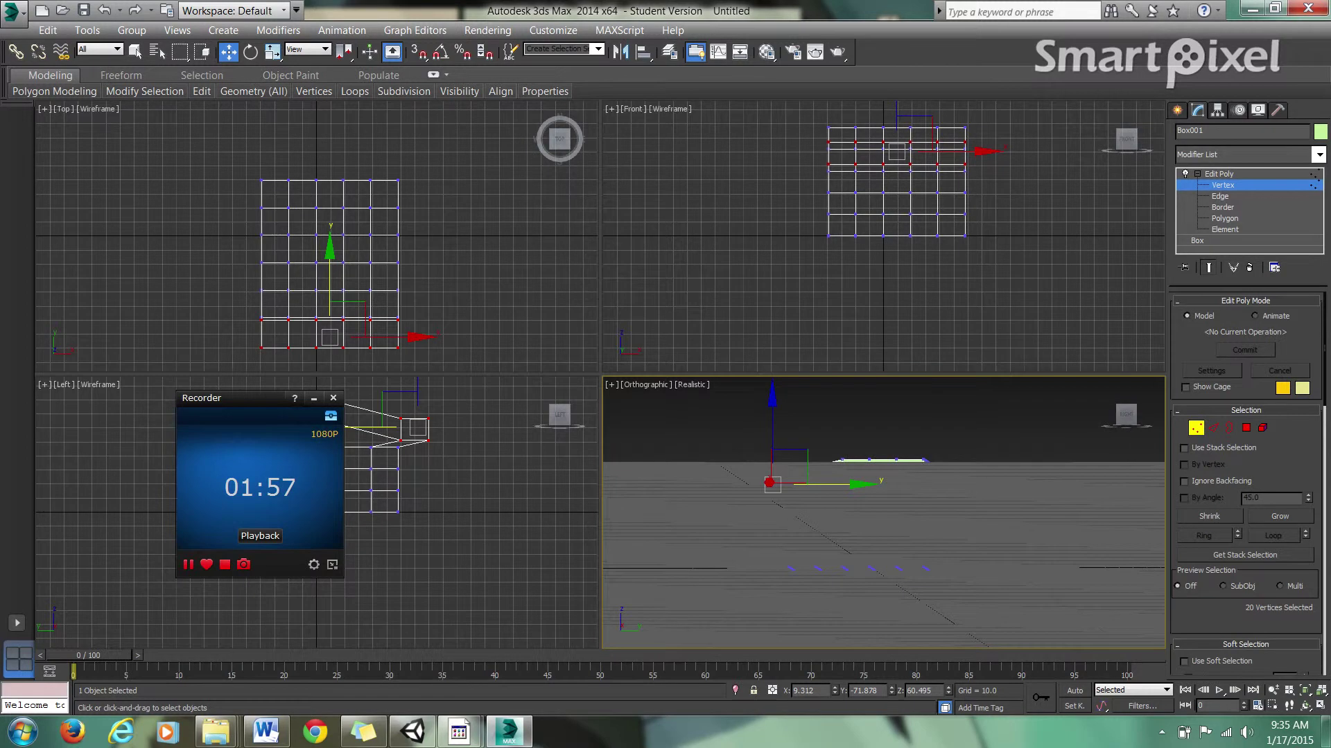
Step: From the Right view, raise the 18 top-row vertices into a sloped peak
{"action": "key", "text": "shift+z"}
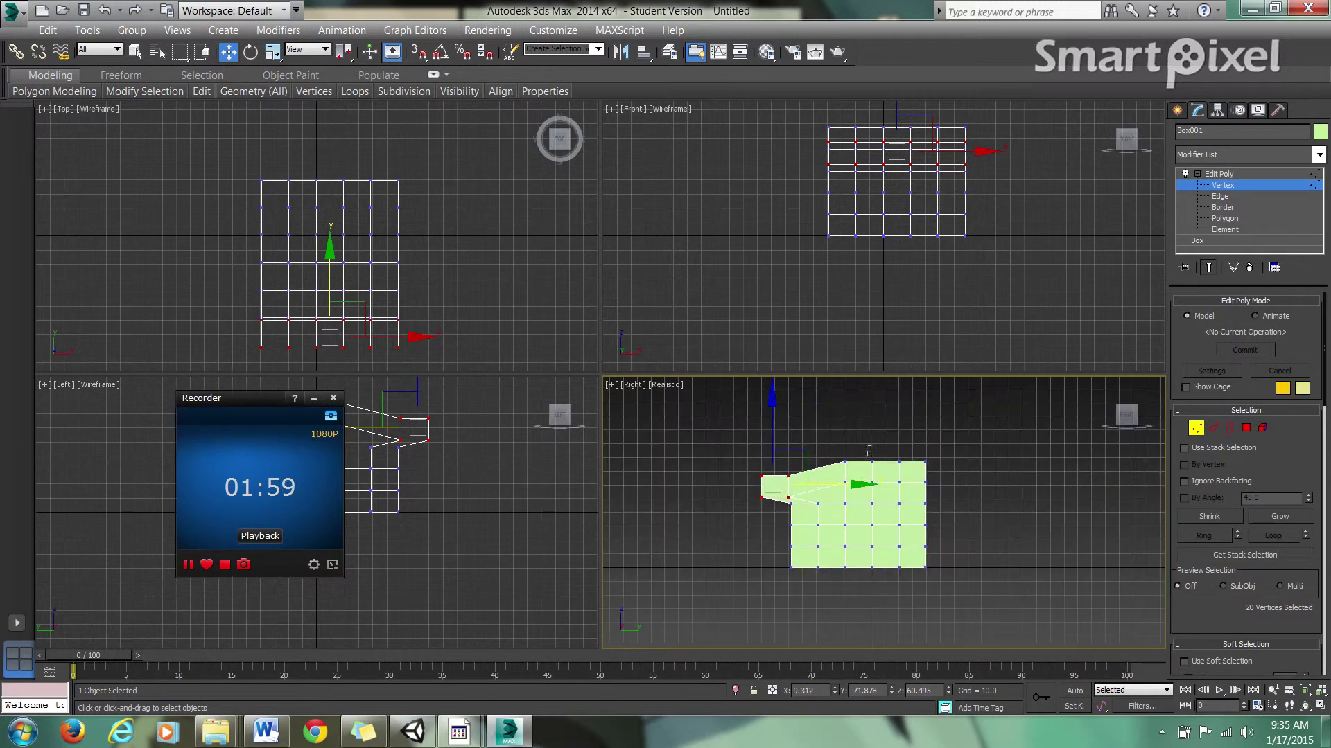
{"action": "left_click_drag", "start_coordinate": [918, 470], "coordinate": [898, 429]}
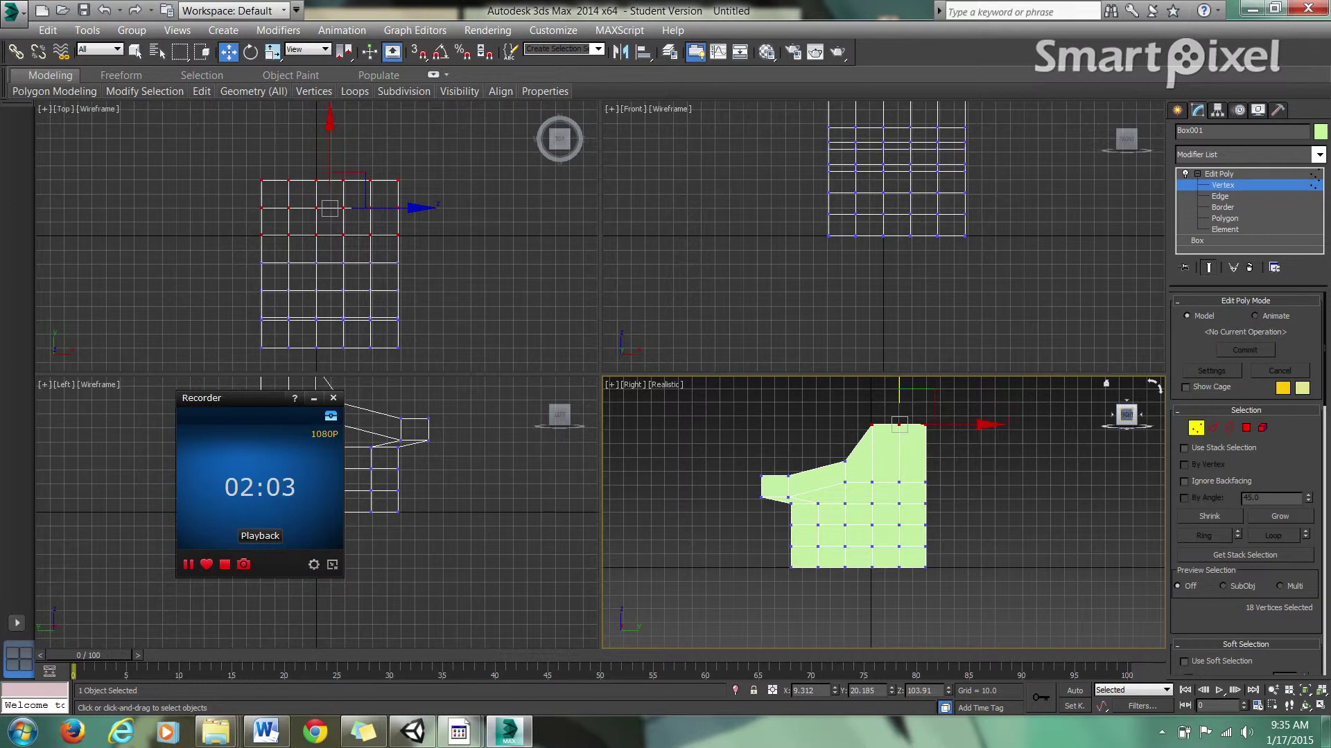
{"action": "left_click_drag", "start_coordinate": [1127, 414], "coordinate": [1088, 441]}
Step: Push the stray spiked vertex back into the body of the mesh
{"action": "left_click", "coordinate": [860, 458]}
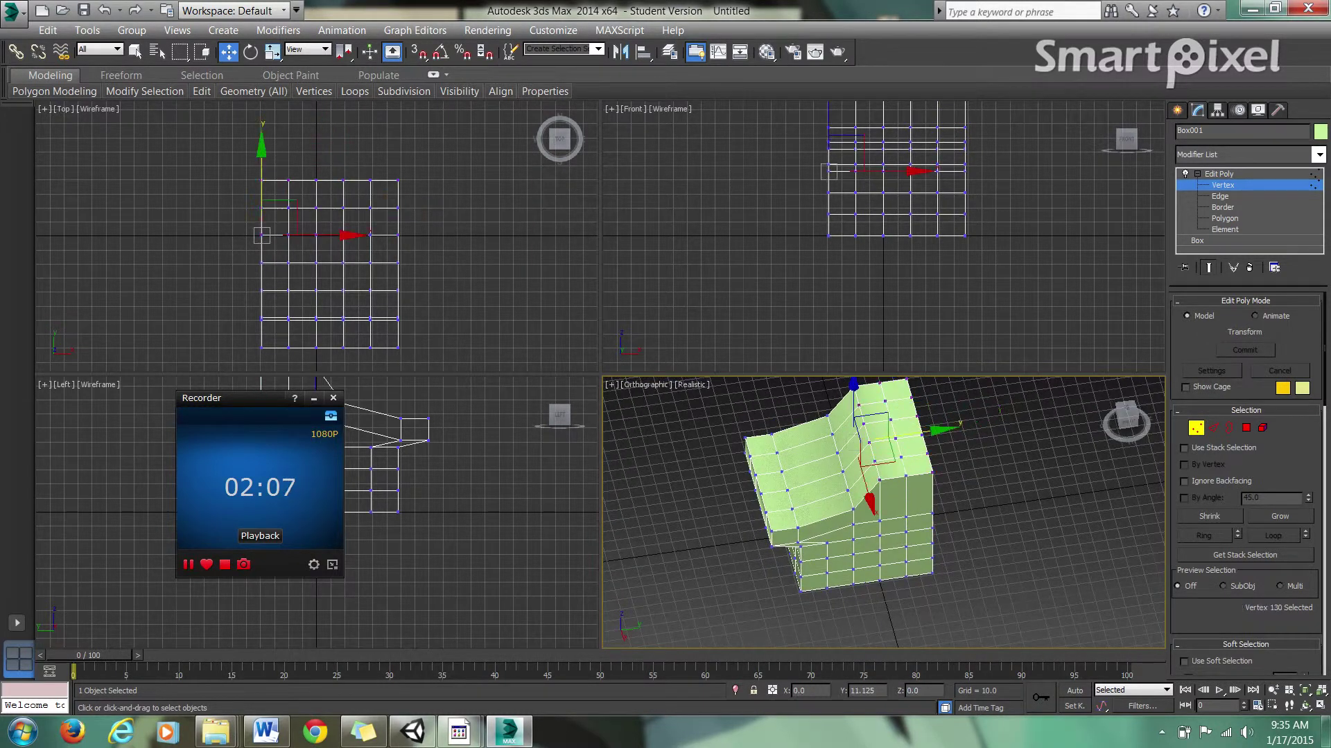
{"action": "left_click", "coordinate": [958, 464]}
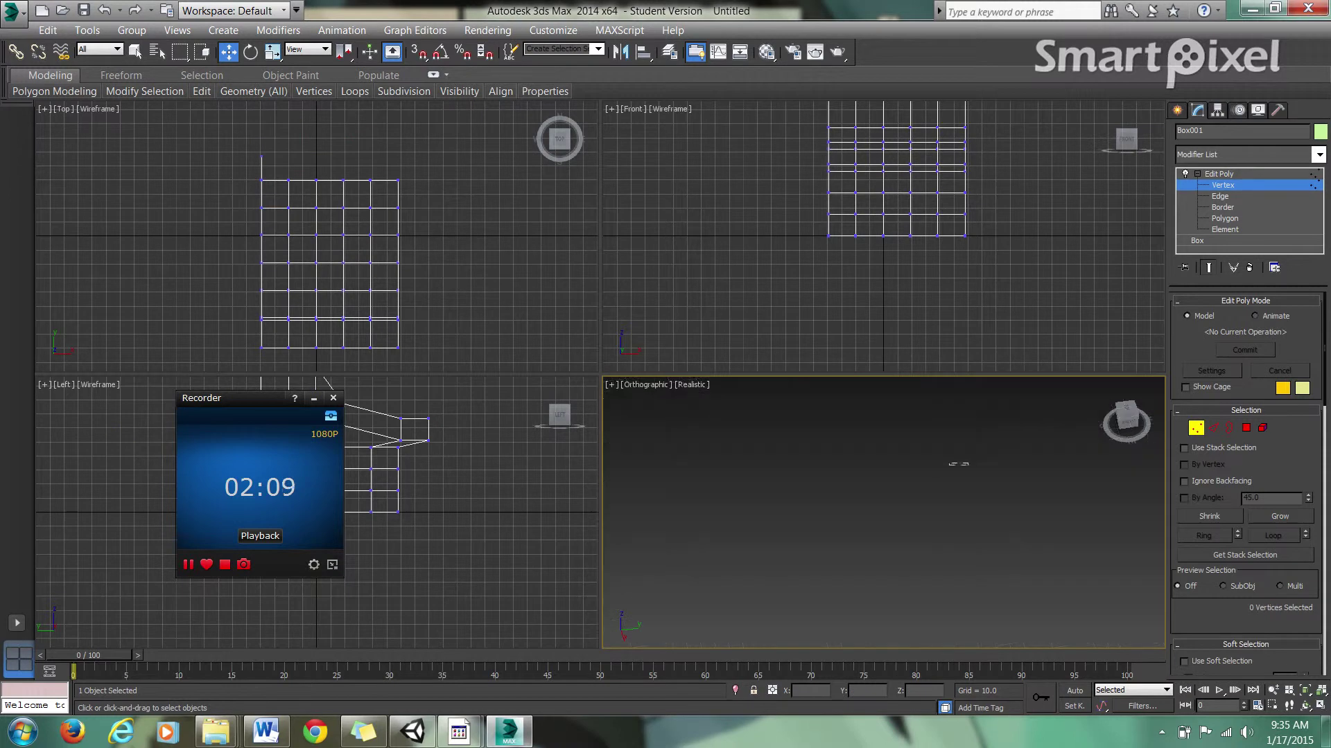
{"action": "left_click_drag", "start_coordinate": [959, 464], "coordinate": [926, 416]}
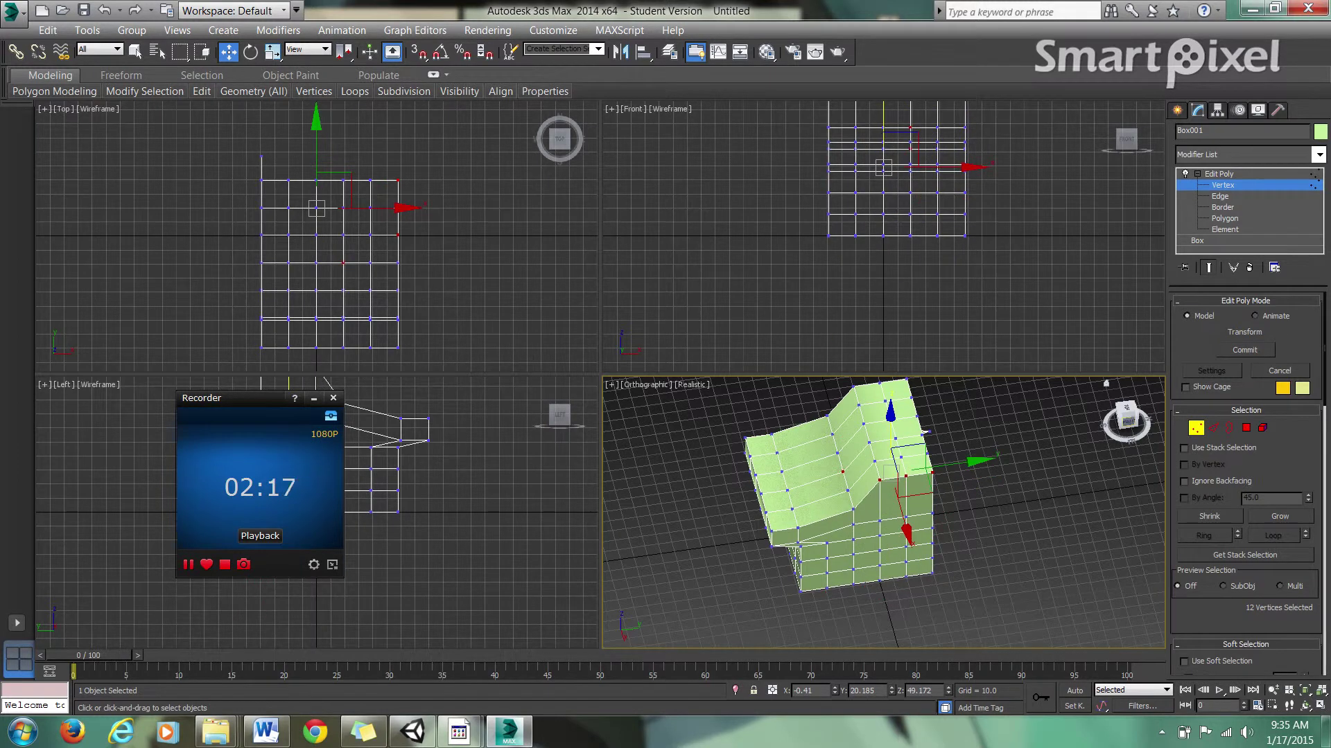
{"action": "left_click", "coordinate": [1124, 417]}
{"action": "key", "text": "ctrl+d"}
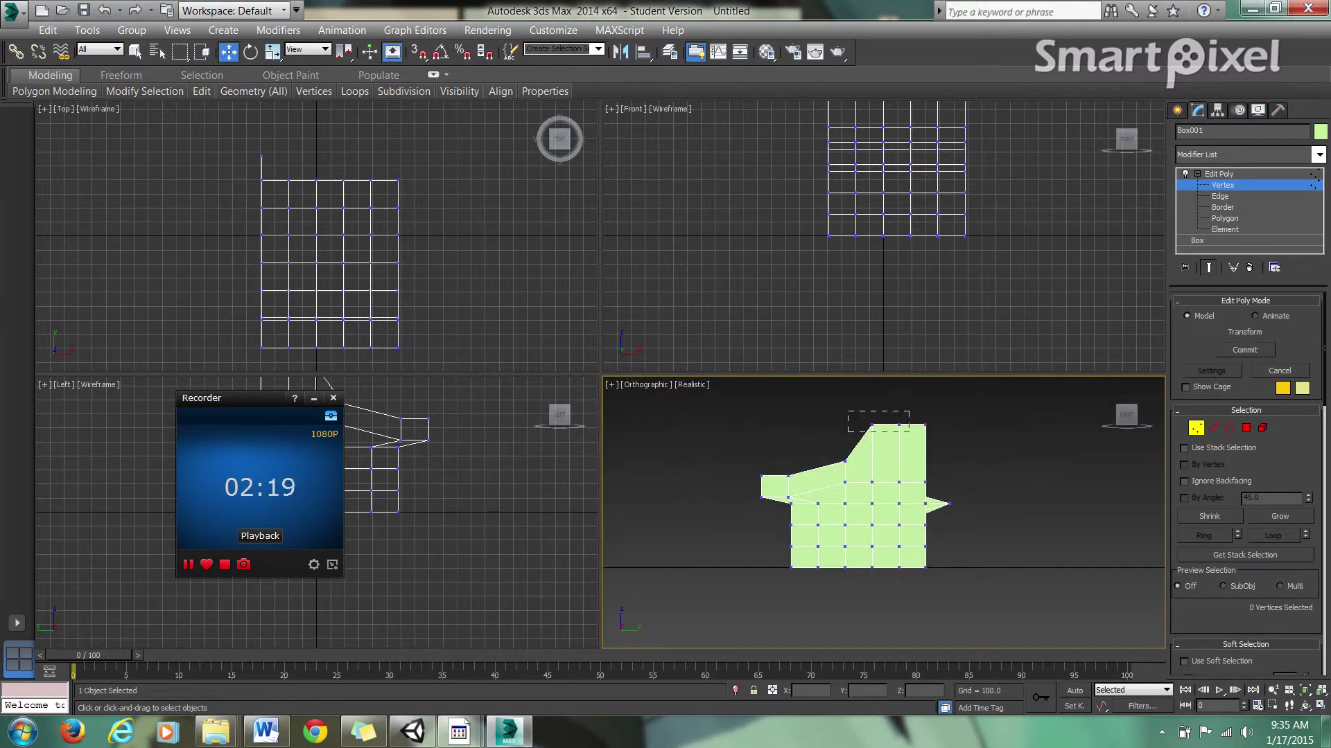
{"action": "mouse_move", "coordinate": [929, 436]}
{"action": "left_mouse_down"}
{"action": "mouse_move", "coordinate": [911, 451]}
{"action": "mouse_move", "coordinate": [925, 449]}
{"action": "left_mouse_up"}
{"action": "key", "text": "ctrl+d"}
{"action": "key", "text": "ctrl+d"}
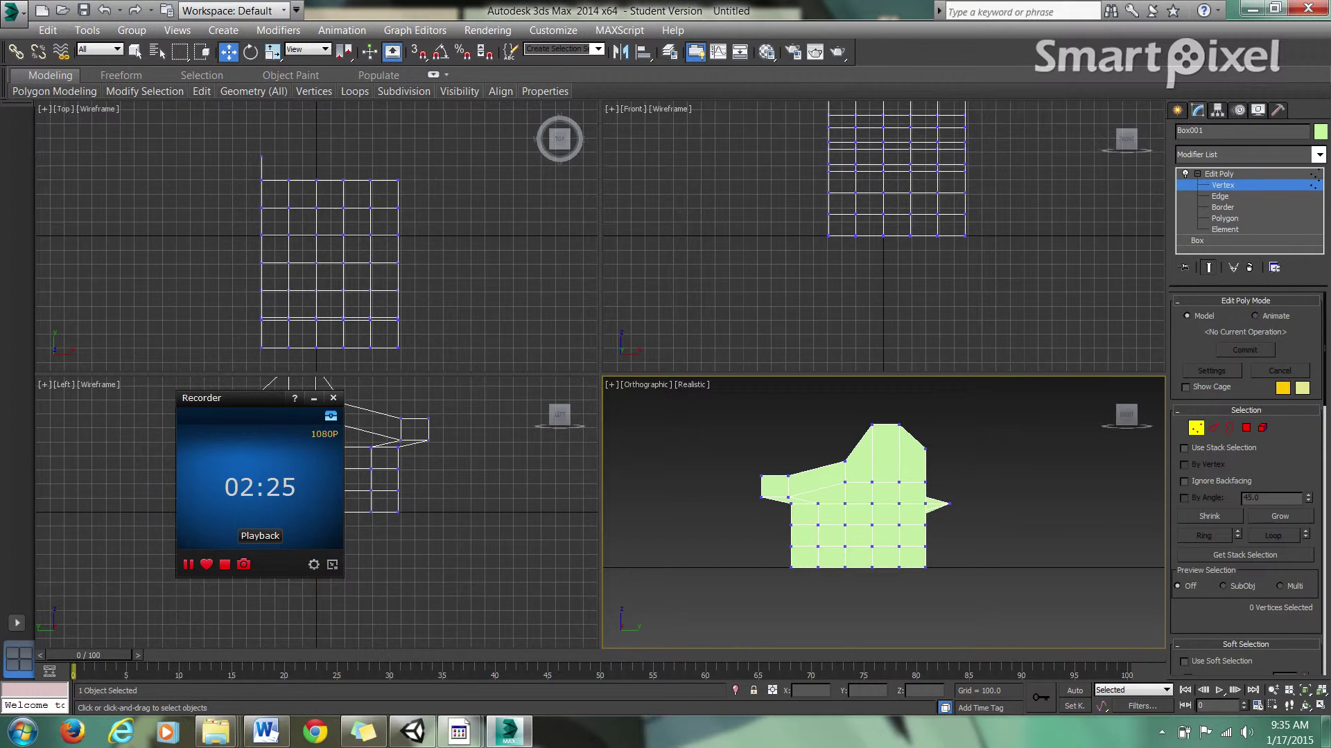
{"action": "mouse_move", "coordinate": [1126, 414]}
{"action": "left_mouse_down"}
{"action": "mouse_move", "coordinate": [1161, 423]}
{"action": "mouse_move", "coordinate": [1150, 457]}
{"action": "mouse_move", "coordinate": [1112, 416]}
{"action": "mouse_move", "coordinate": [1126, 423]}
{"action": "left_mouse_up"}
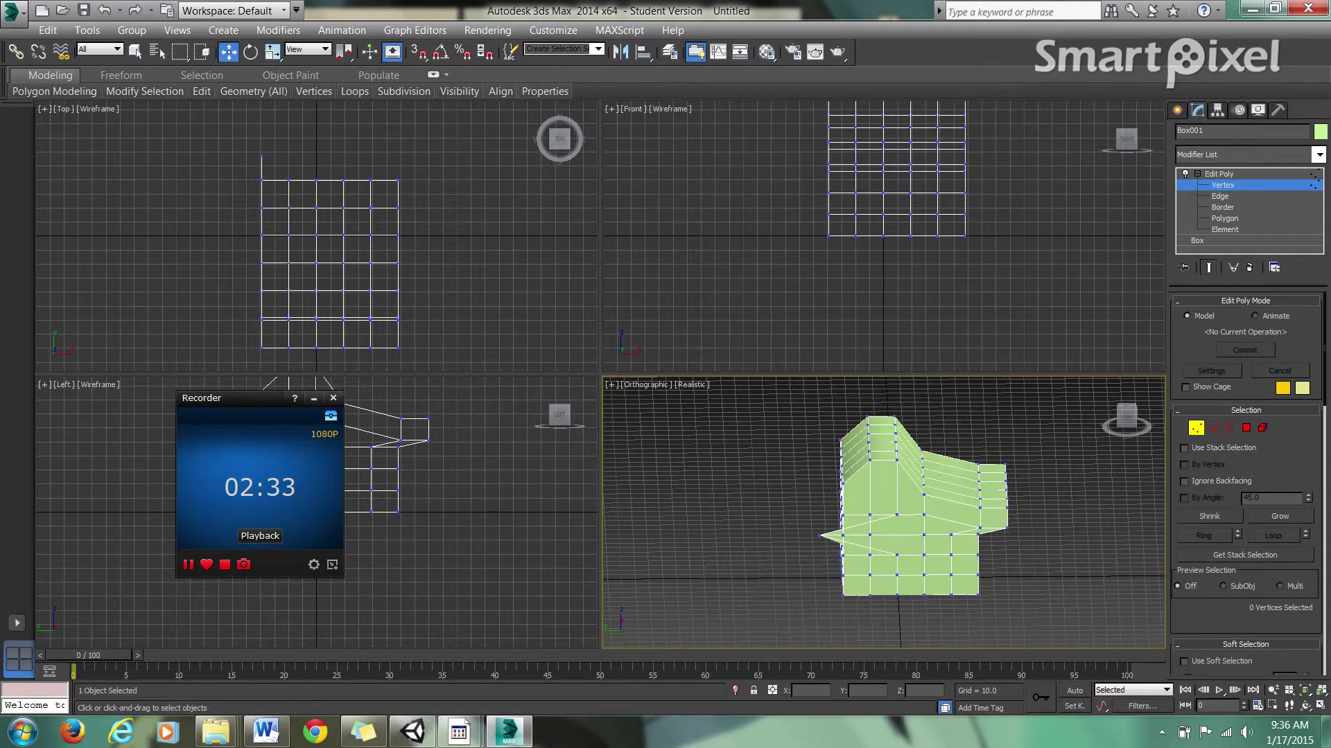
{"action": "left_click", "coordinate": [819, 535]}
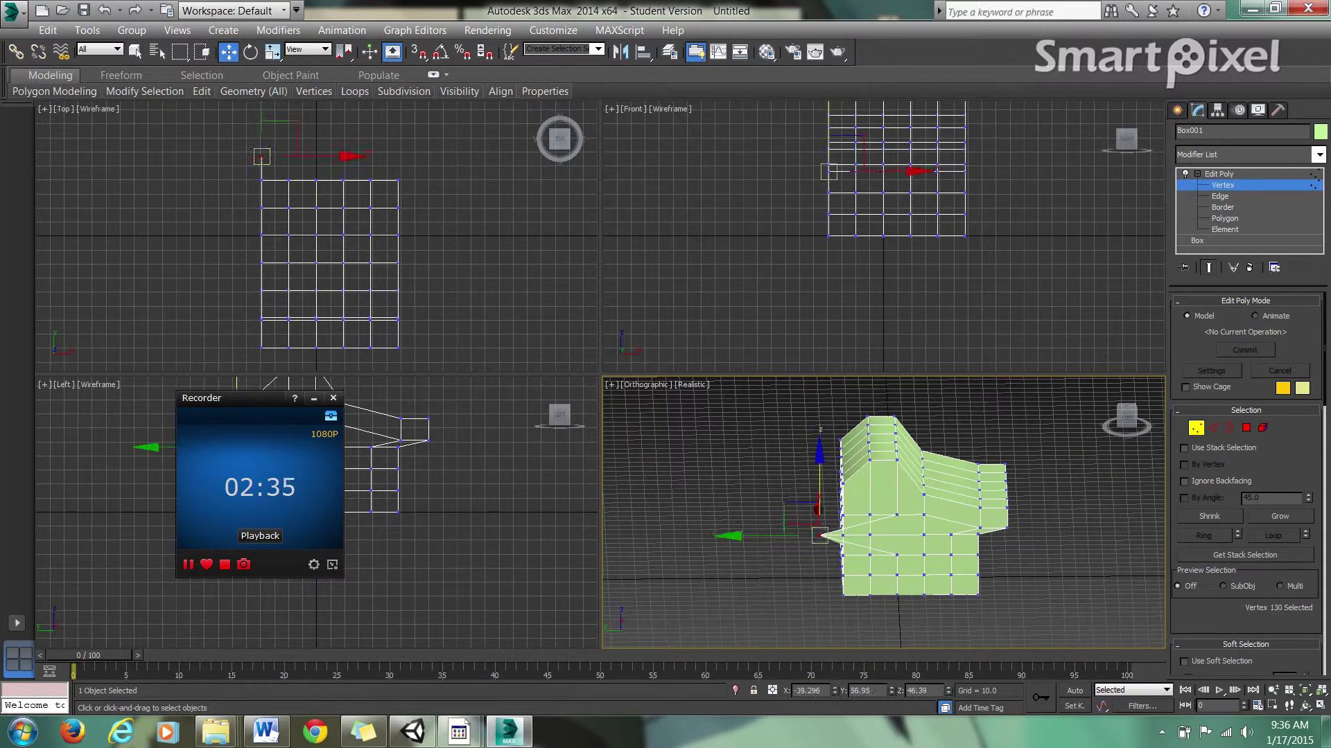
{"action": "left_click_drag", "start_coordinate": [819, 535], "coordinate": [896, 535]}
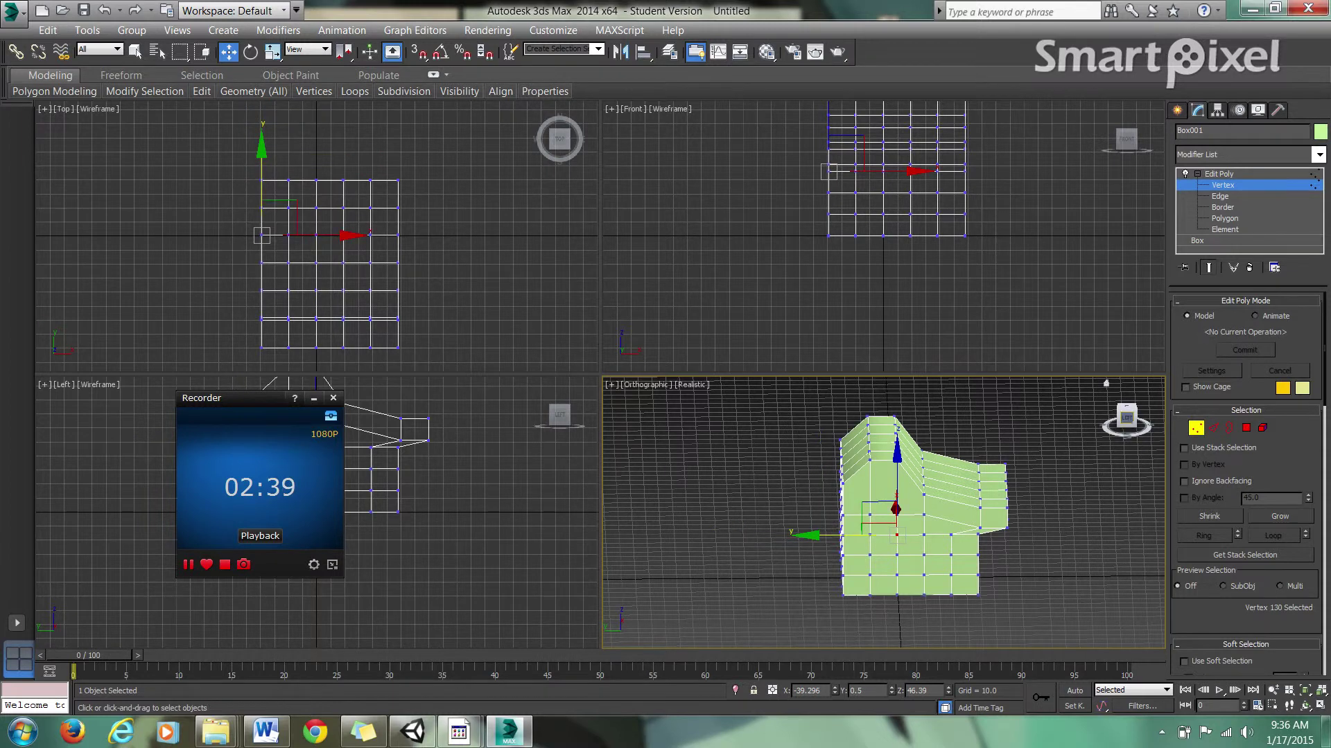
{"action": "mouse_move", "coordinate": [1127, 416]}
{"action": "left_mouse_down"}
{"action": "mouse_move", "coordinate": [1138, 424]}
{"action": "mouse_move", "coordinate": [1125, 416]}
{"action": "left_mouse_up"}
Step: In the Right view, raise the 18 bottom vertices to lift the shape's underside
{"action": "left_click", "coordinate": [1124, 416]}
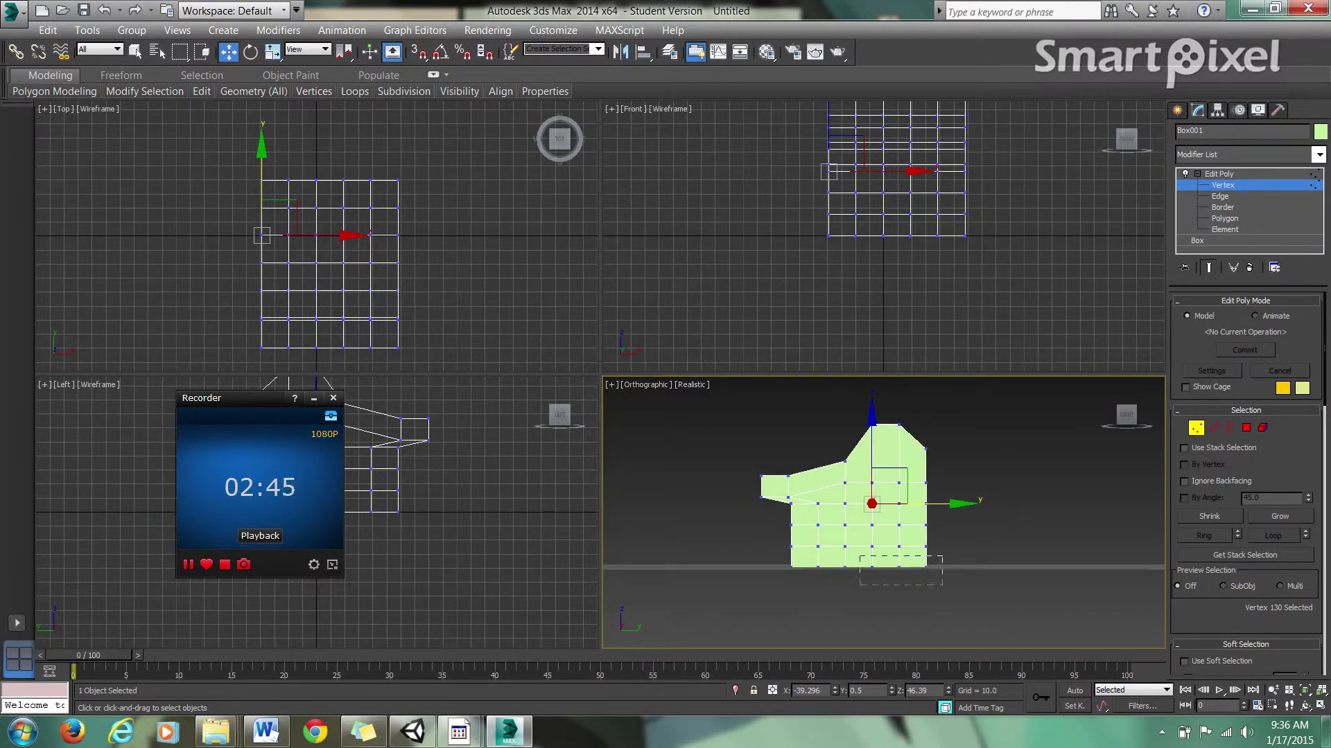
{"action": "left_click_drag", "start_coordinate": [941, 584], "coordinate": [942, 584]}
{"action": "left_click_drag", "start_coordinate": [898, 527], "coordinate": [899, 508]}
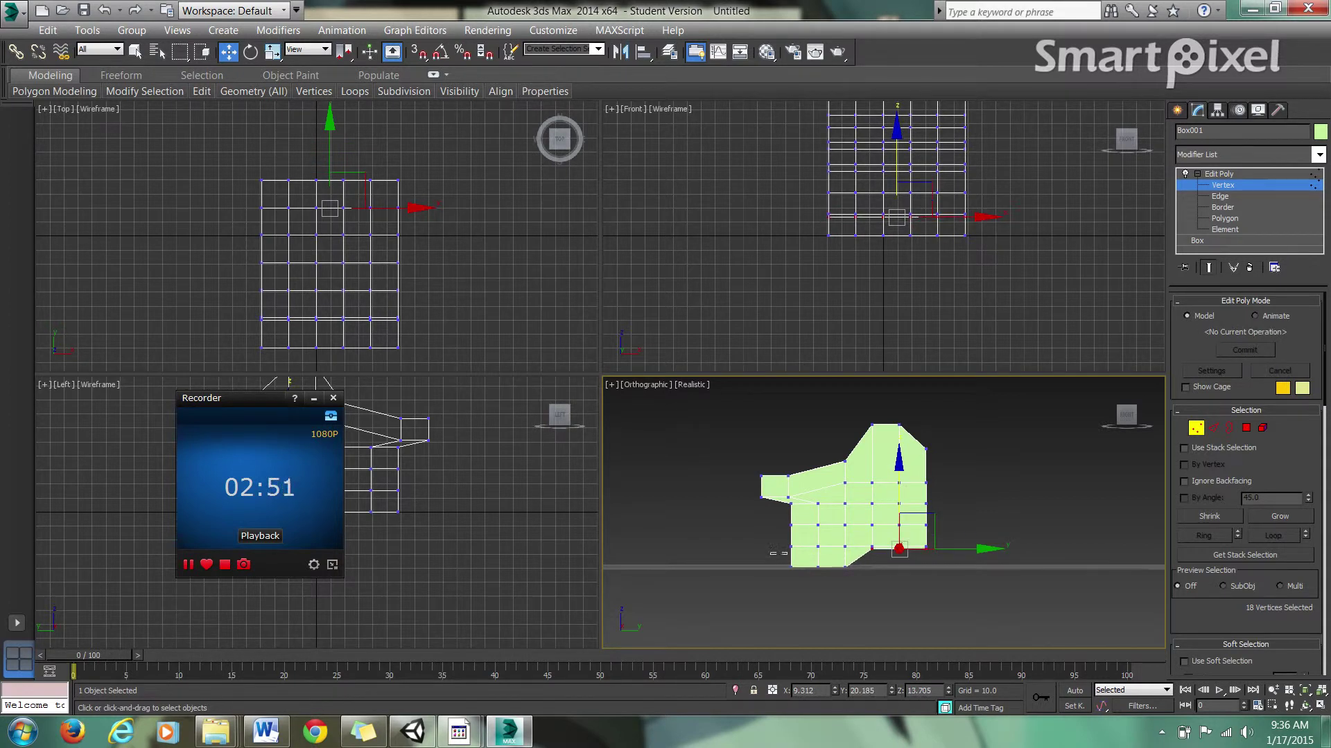
{"action": "left_click_drag", "start_coordinate": [770, 580], "coordinate": [849, 568]}
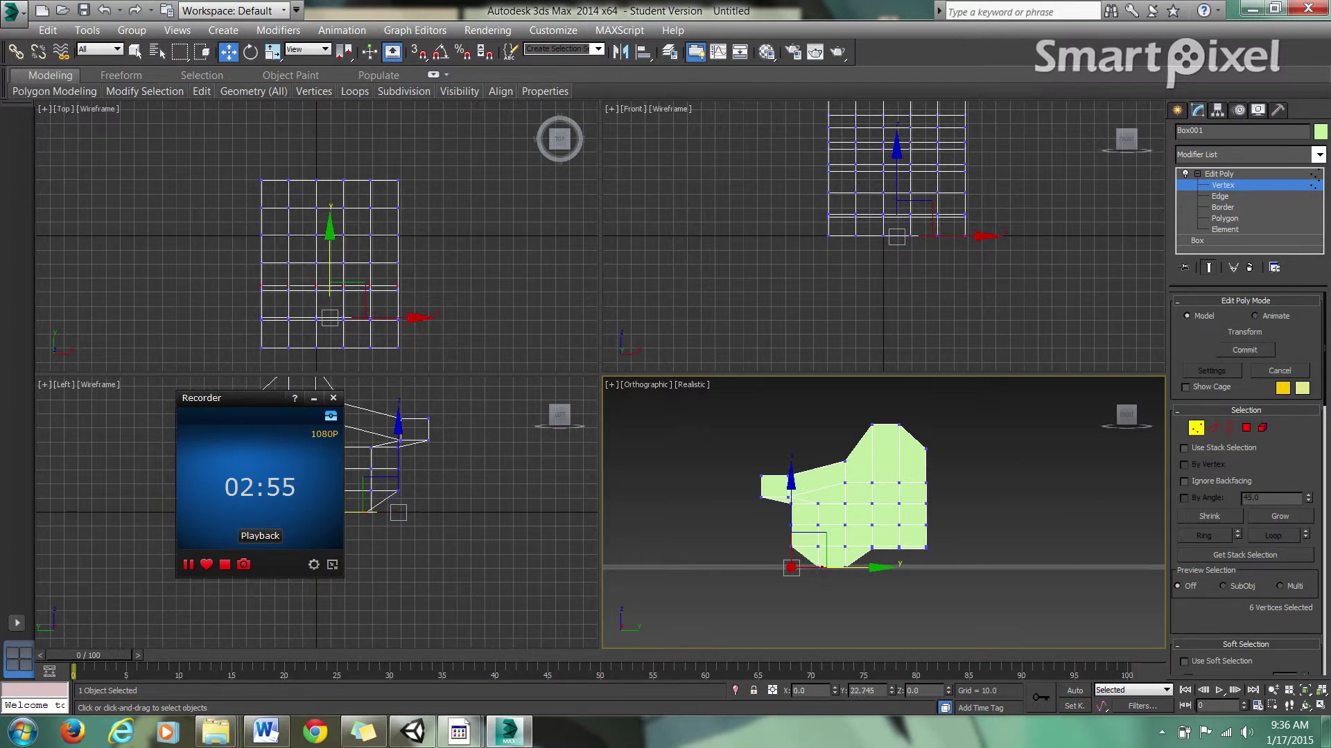
{"action": "left_click", "coordinate": [858, 554]}
{"action": "left_click_drag", "start_coordinate": [1125, 420], "coordinate": [1128, 420]}
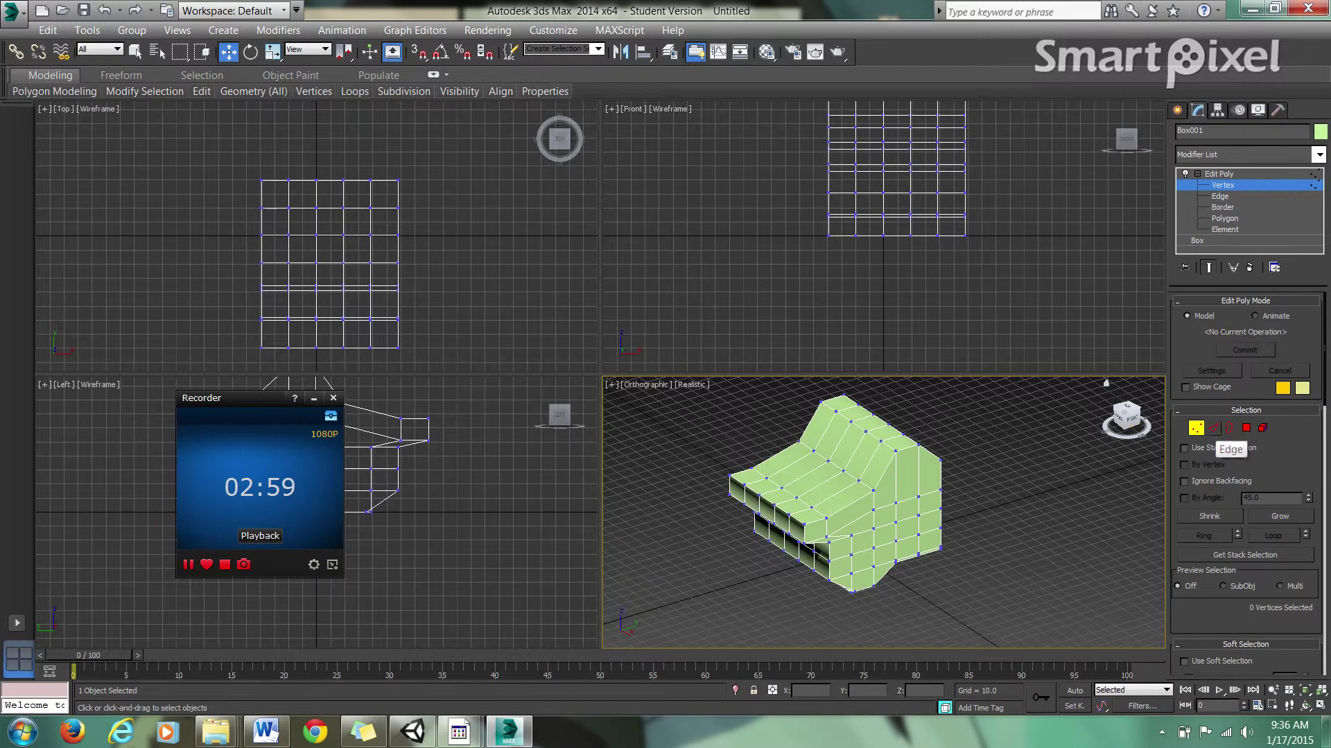
Step: In Edge mode, lift one top edge upward along Z into a pointed ridge
{"action": "key", "text": "2"}
{"action": "left_click", "coordinate": [841, 478]}
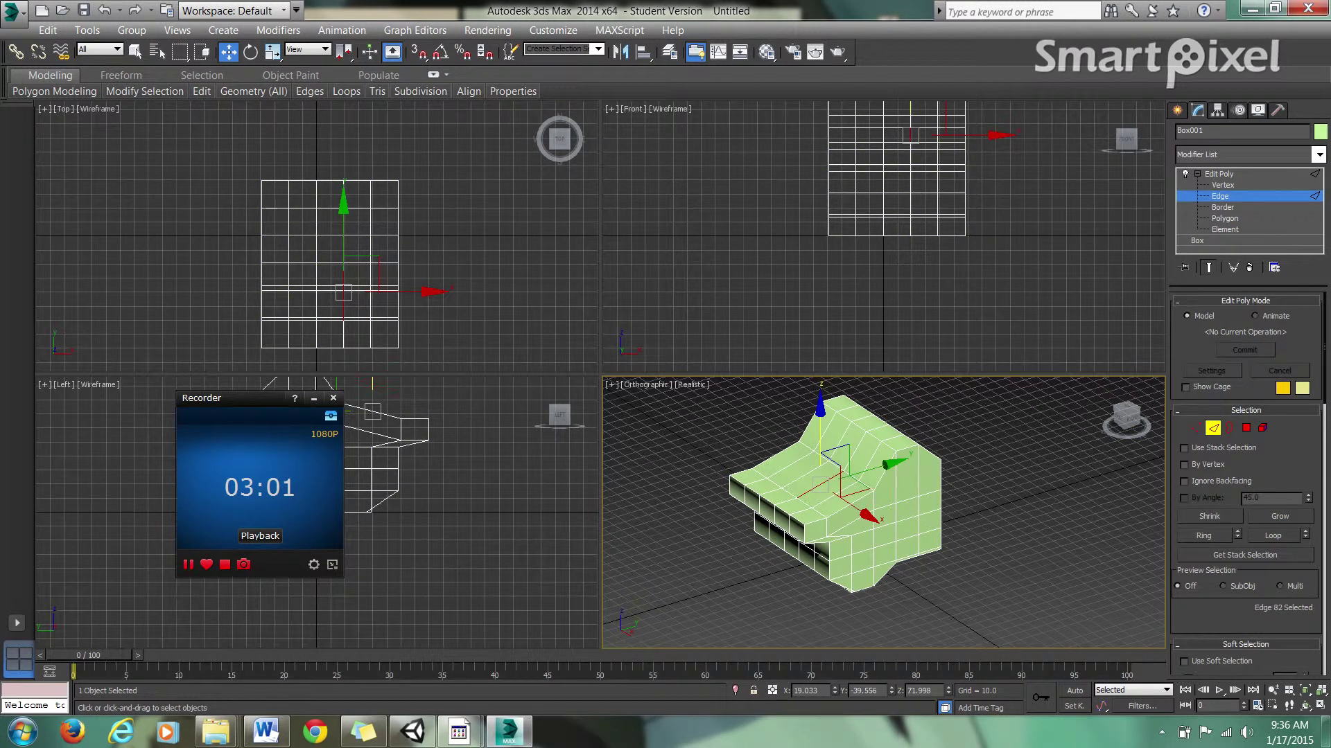
{"action": "left_click_drag", "start_coordinate": [821, 443], "coordinate": [820, 415]}
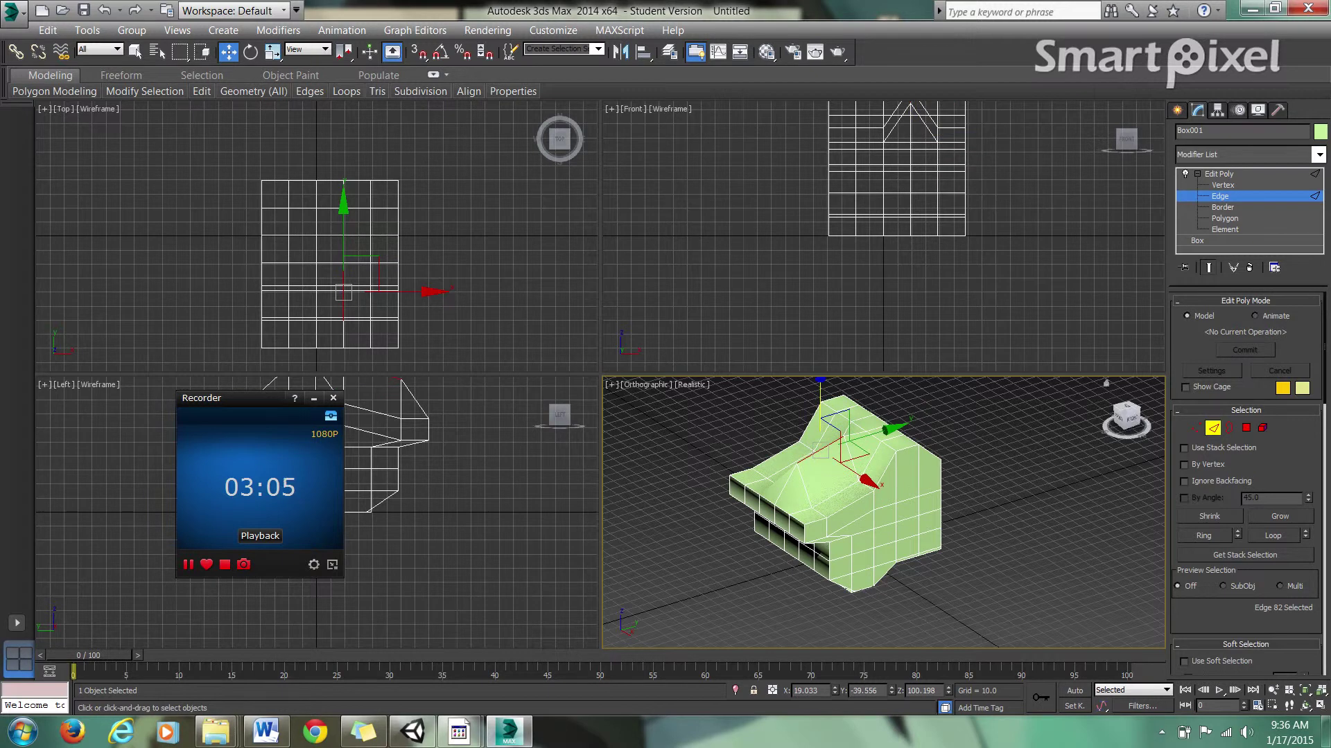
{"action": "mouse_move", "coordinate": [1126, 416]}
{"action": "left_mouse_down"}
{"action": "mouse_move", "coordinate": [1109, 426]}
{"action": "mouse_move", "coordinate": [1103, 409]}
{"action": "mouse_move", "coordinate": [1123, 416]}
{"action": "left_mouse_up"}
{"action": "left_click", "coordinate": [1229, 427]}
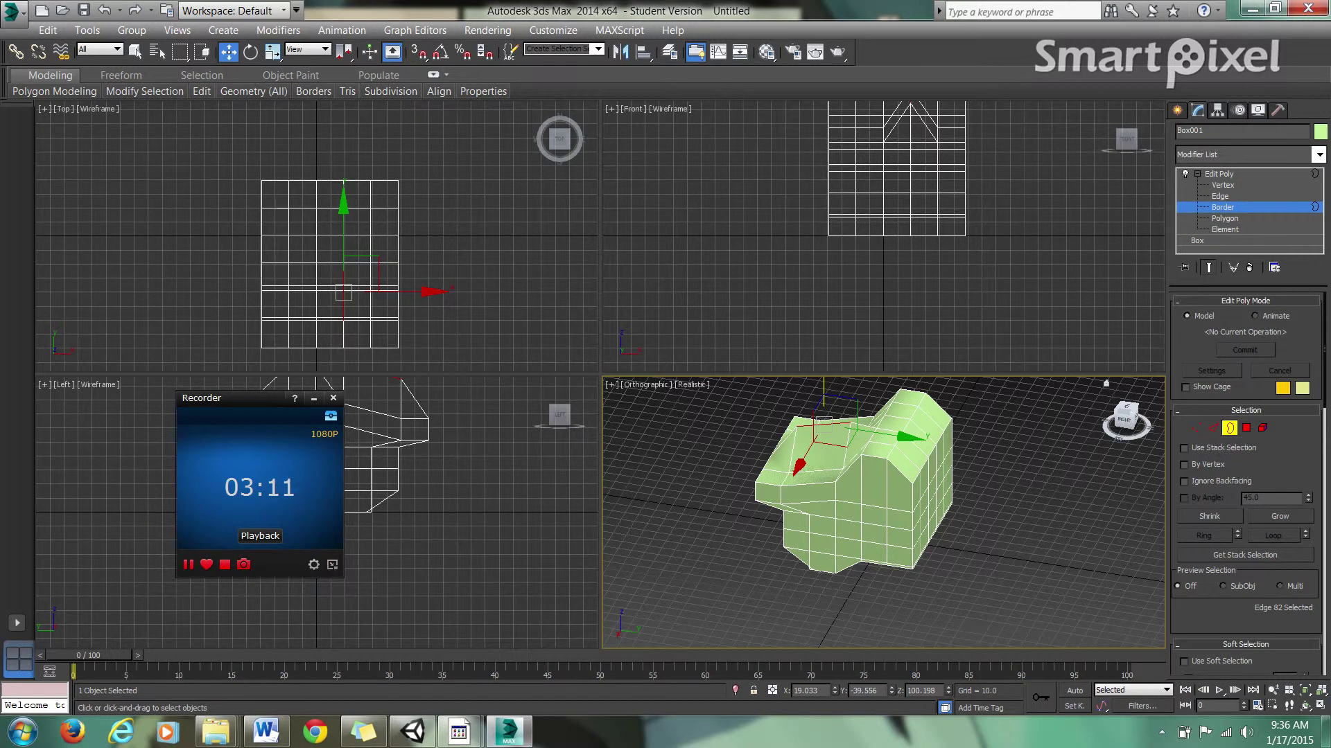
{"action": "key", "text": "4"}
{"action": "left_click", "coordinate": [893, 424]}
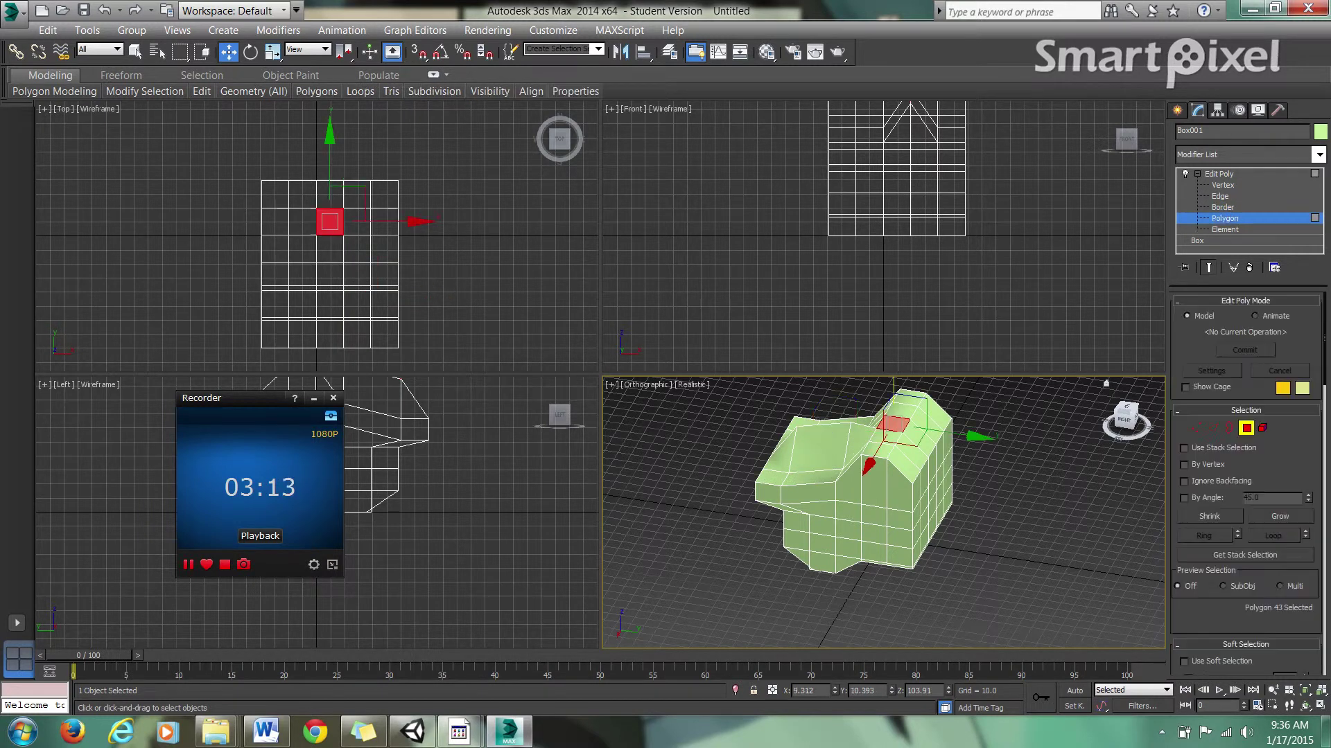
{"action": "left_click_drag", "start_coordinate": [894, 416], "coordinate": [894, 378]}
{"action": "left_click", "coordinate": [874, 516]}
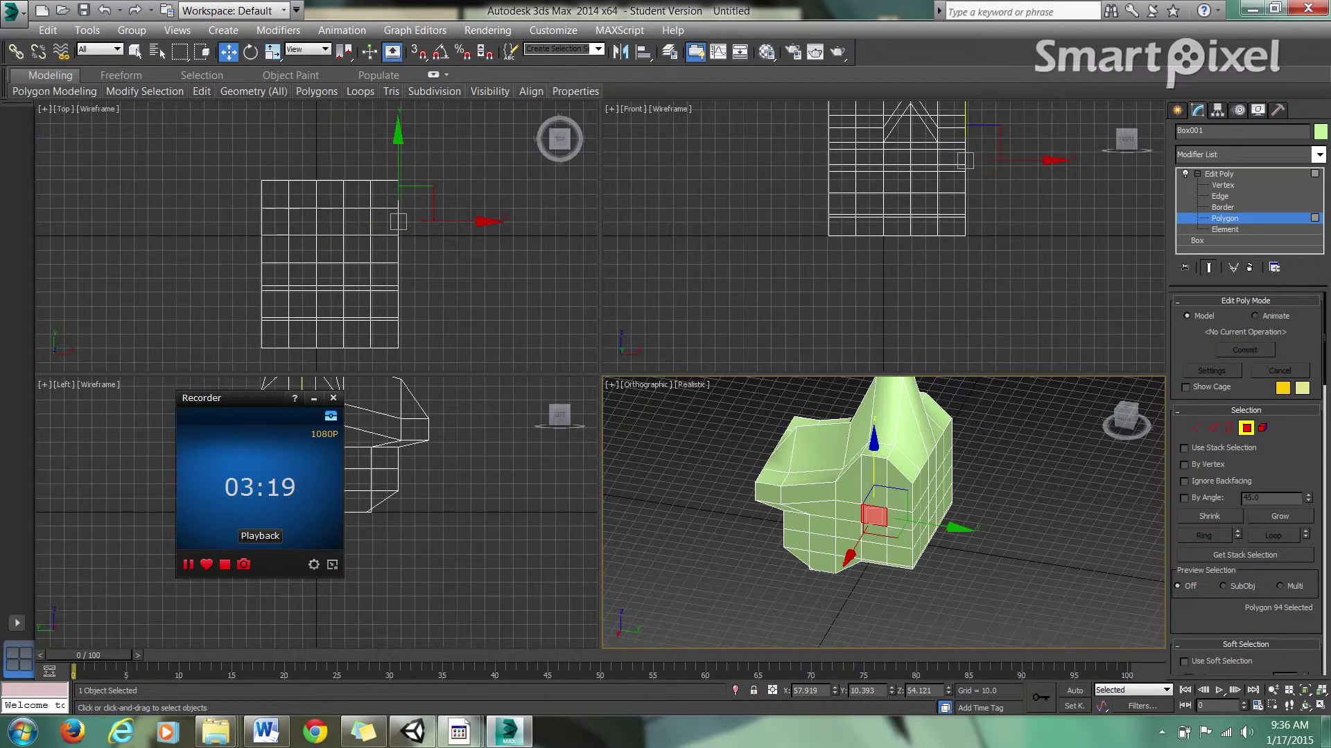
{"action": "left_click_drag", "start_coordinate": [851, 553], "coordinate": [796, 603]}
{"action": "middle_click_drag", "start_coordinate": [900, 485], "coordinate": [956, 457], "text": "alt"}
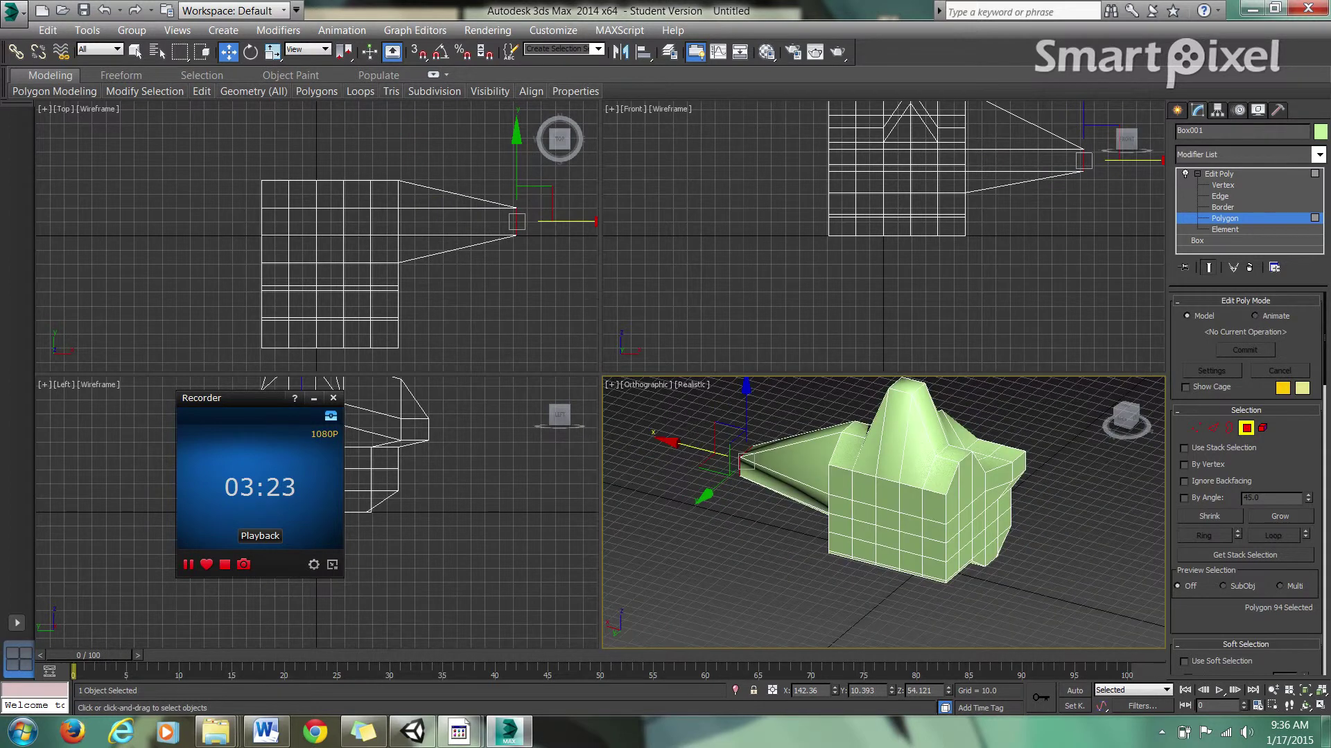
{"action": "left_click", "coordinate": [965, 517]}
{"action": "left_click_drag", "start_coordinate": [915, 505], "coordinate": [996, 525]}
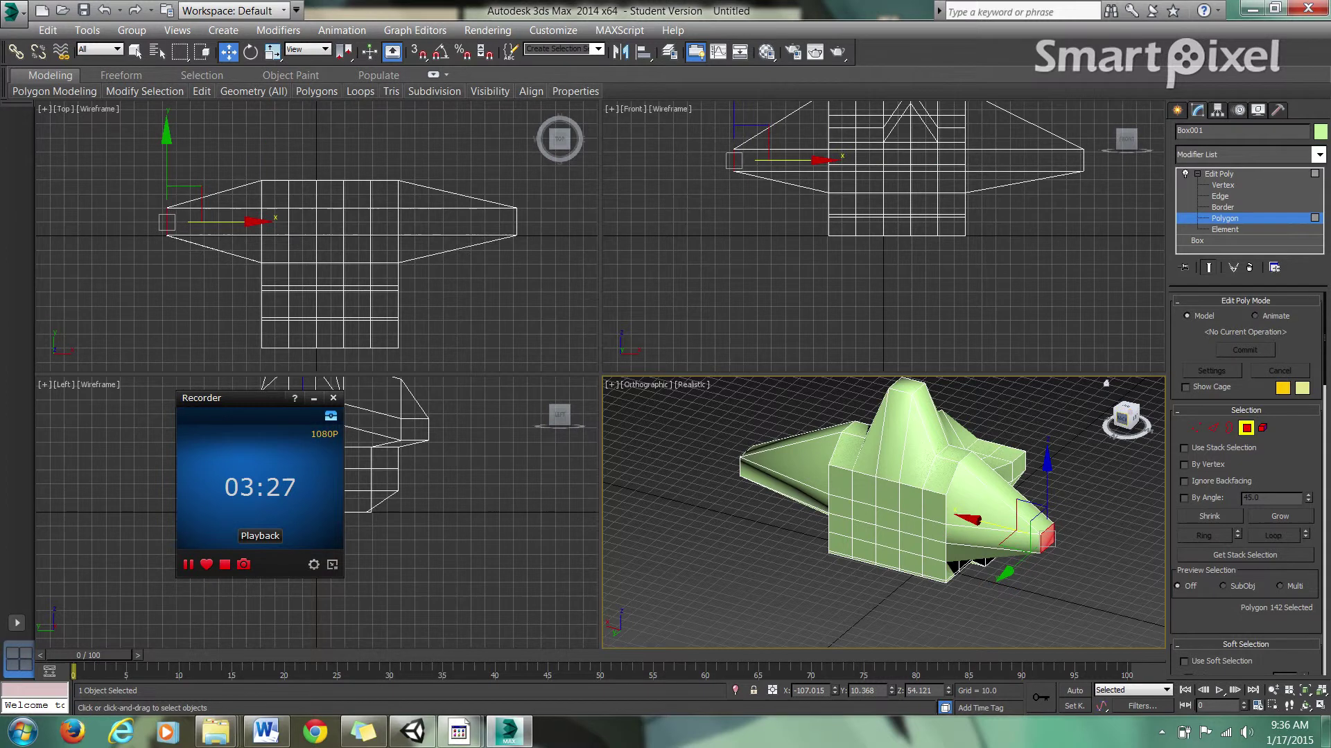
{"action": "middle_click_drag", "start_coordinate": [996, 526], "coordinate": [887, 479], "text": "alt"}
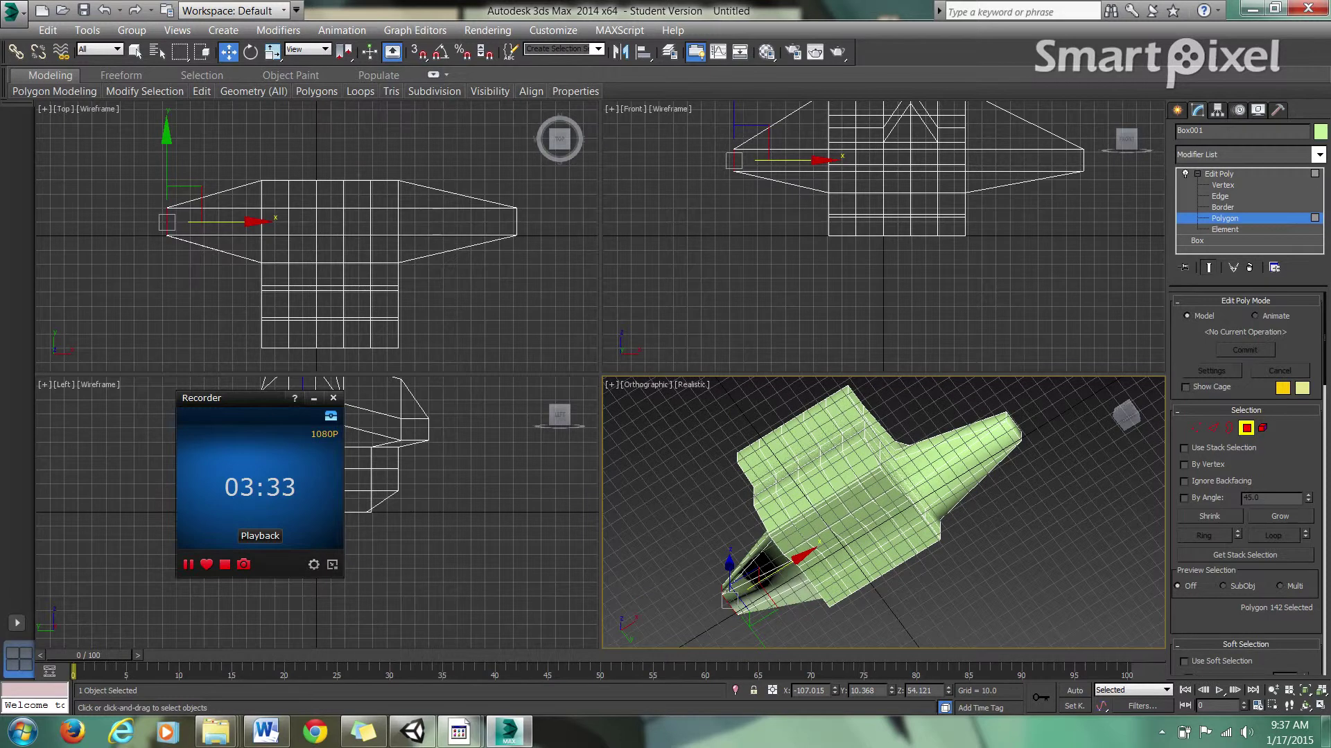
{"action": "left_click", "coordinate": [859, 502]}
Step: Select six underside faces and drag them far down along Z into a leg column
{"action": "key", "text": "ctrl+d"}
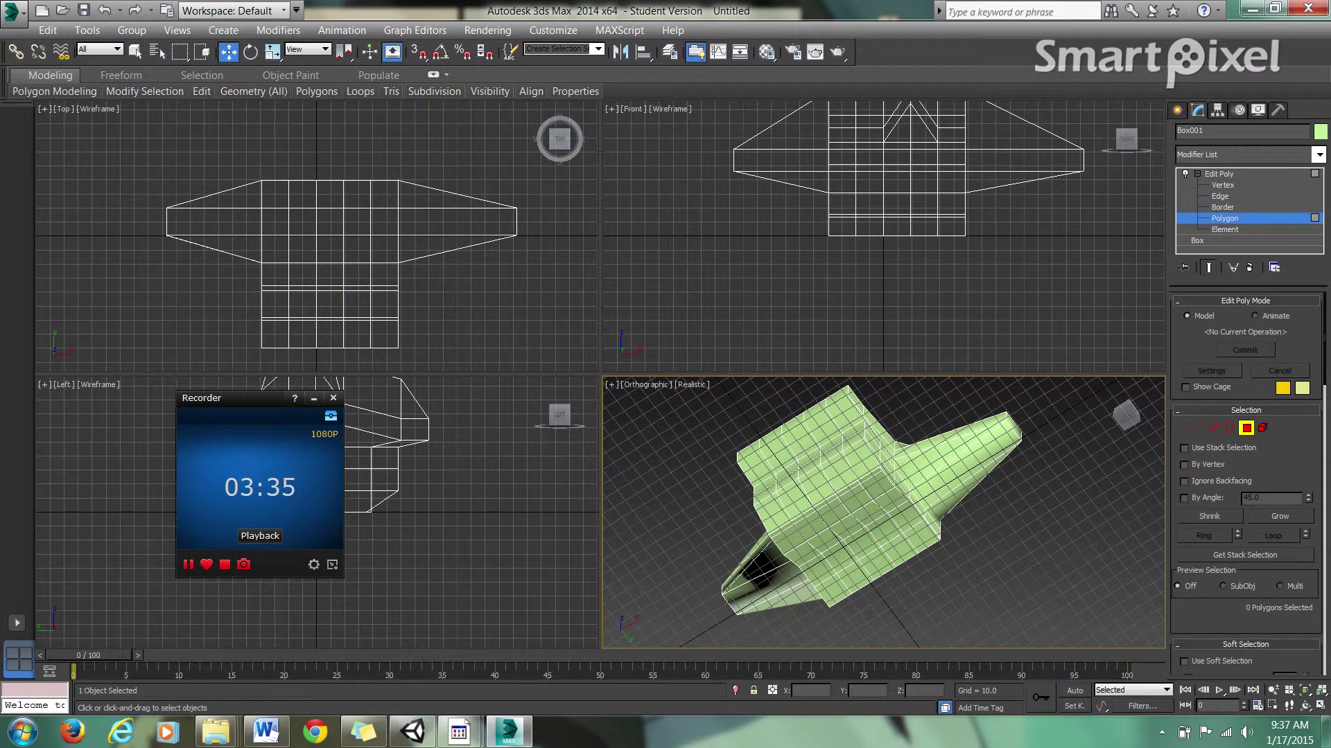
{"action": "left_click", "coordinate": [869, 514]}
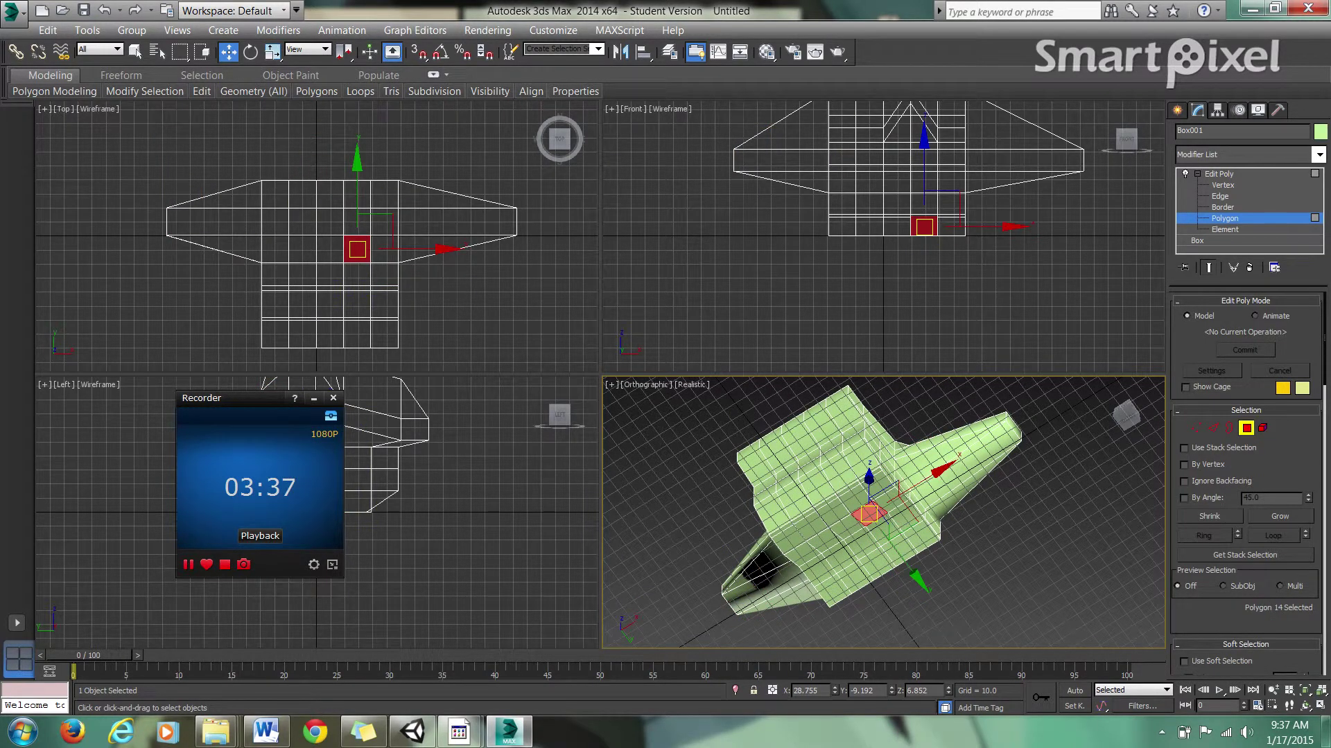
{"action": "left_click", "coordinate": [854, 497], "text": "ctrl"}
{"action": "left_click", "coordinate": [827, 530], "text": "ctrl"}
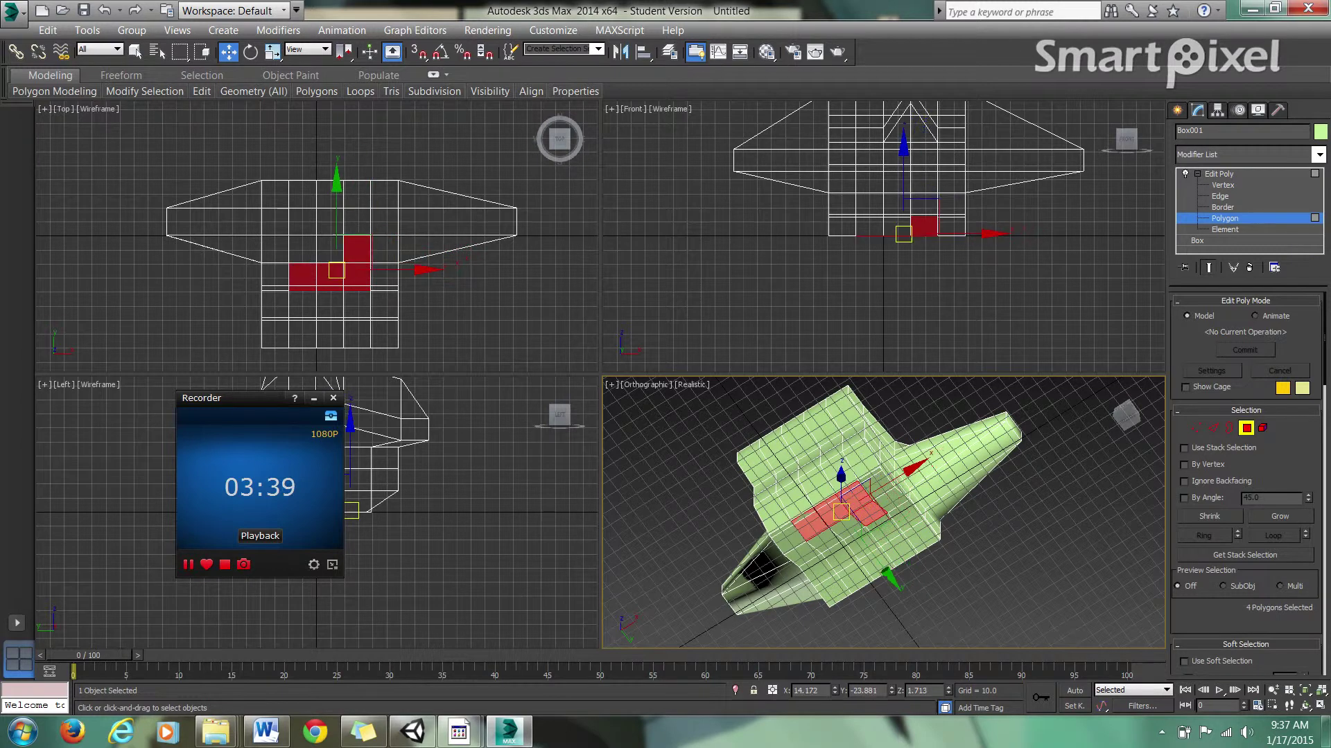
{"action": "left_click_drag", "start_coordinate": [851, 519], "coordinate": [840, 516]}
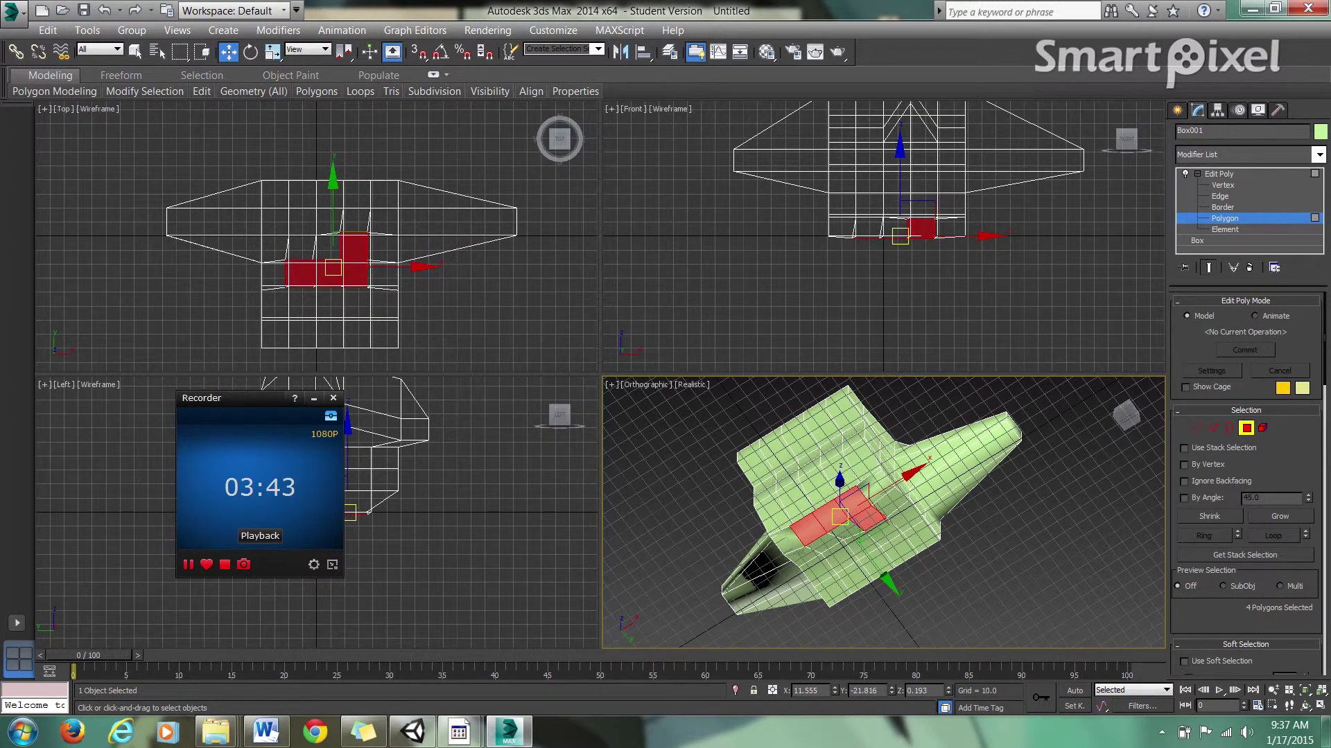
{"action": "left_click", "coordinate": [817, 539], "text": "ctrl"}
{"action": "left_click", "coordinate": [839, 518], "text": "ctrl"}
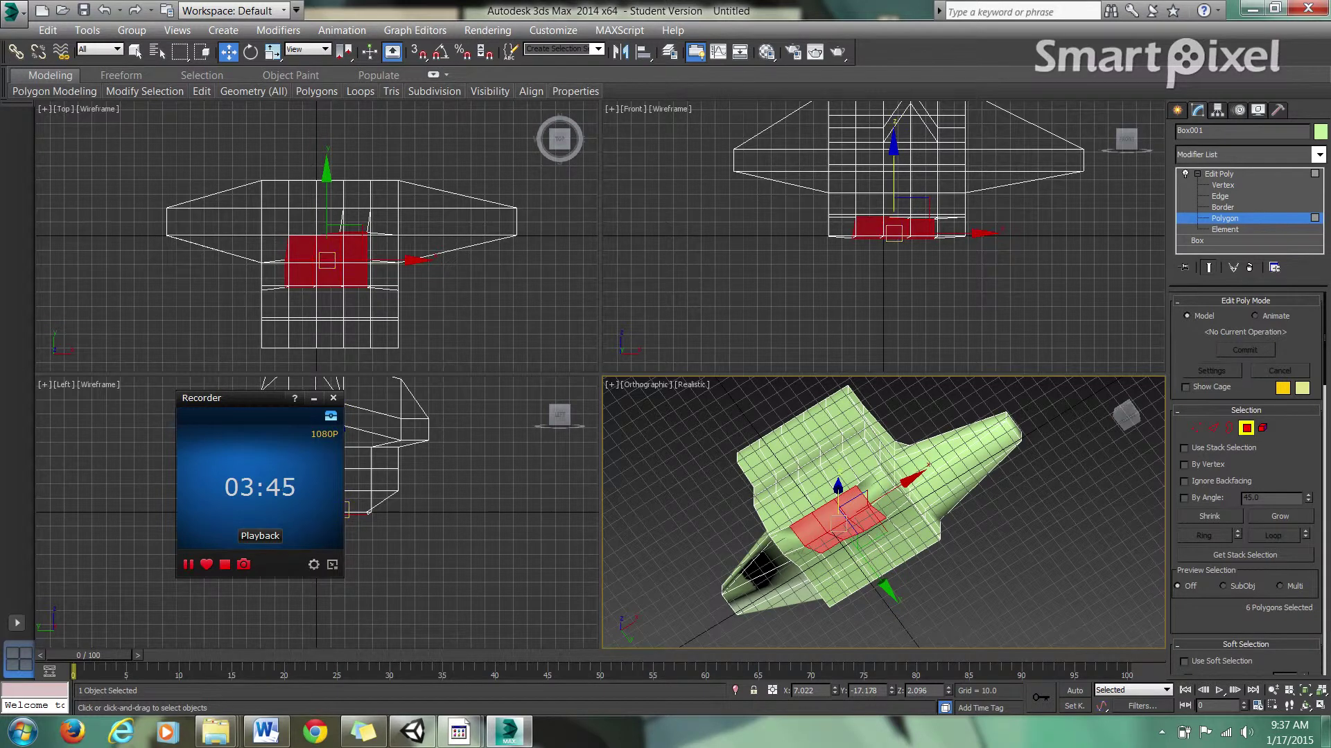
{"action": "left_click_drag", "start_coordinate": [838, 493], "coordinate": [838, 567]}
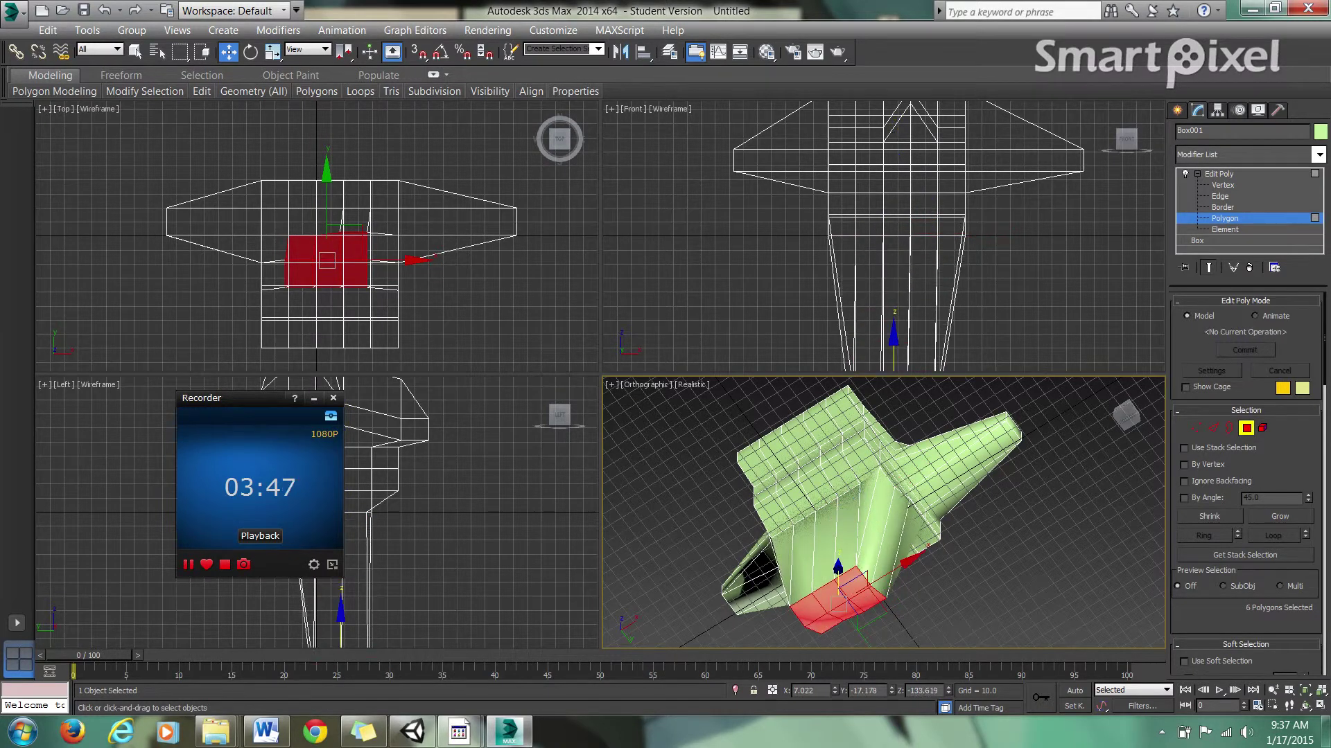
{"action": "middle_click_drag", "start_coordinate": [838, 567], "coordinate": [860, 533], "text": "alt"}
{"action": "right_click", "coordinate": [879, 507]}
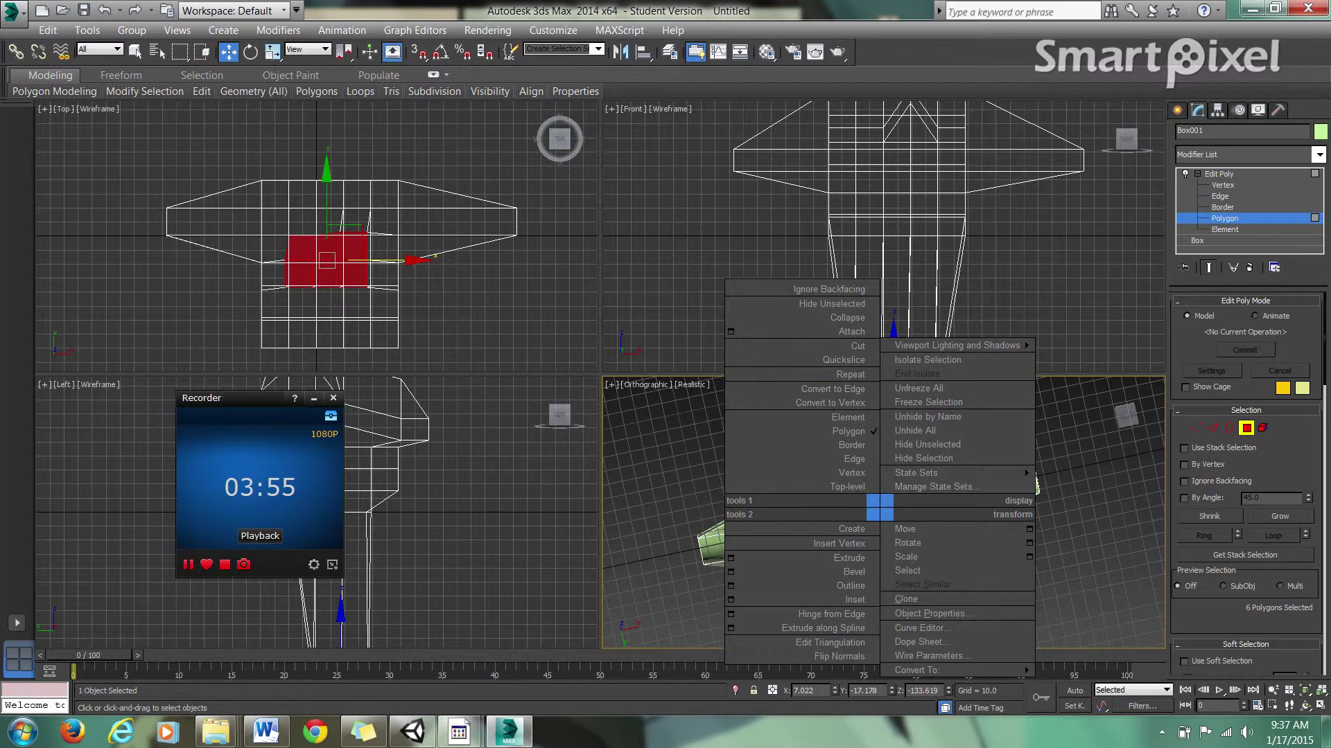
Step: Extrude the six bottom faces to lengthen the leg hanging below the body
{"action": "left_click", "coordinate": [848, 558]}
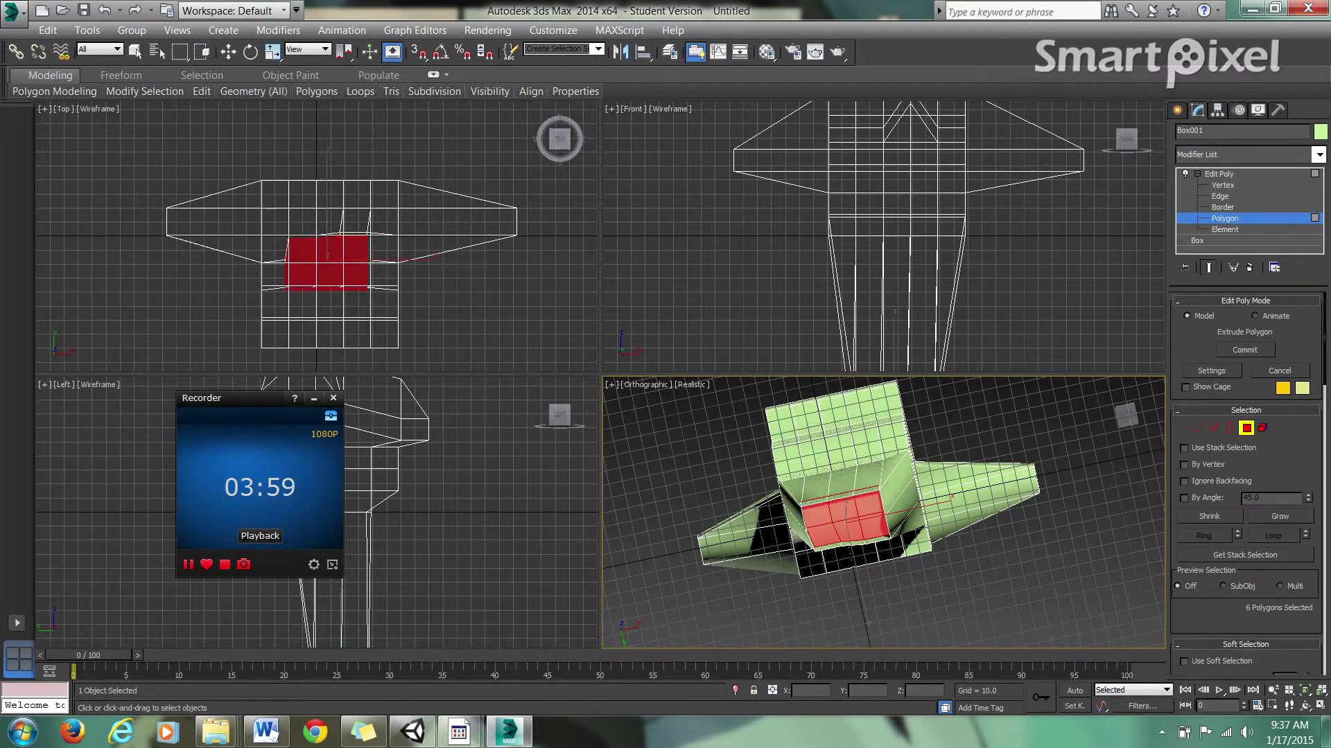
{"action": "left_click_drag", "start_coordinate": [845, 527], "coordinate": [854, 604]}
{"action": "right_click", "coordinate": [849, 569]}
{"action": "right_click", "coordinate": [854, 604]}
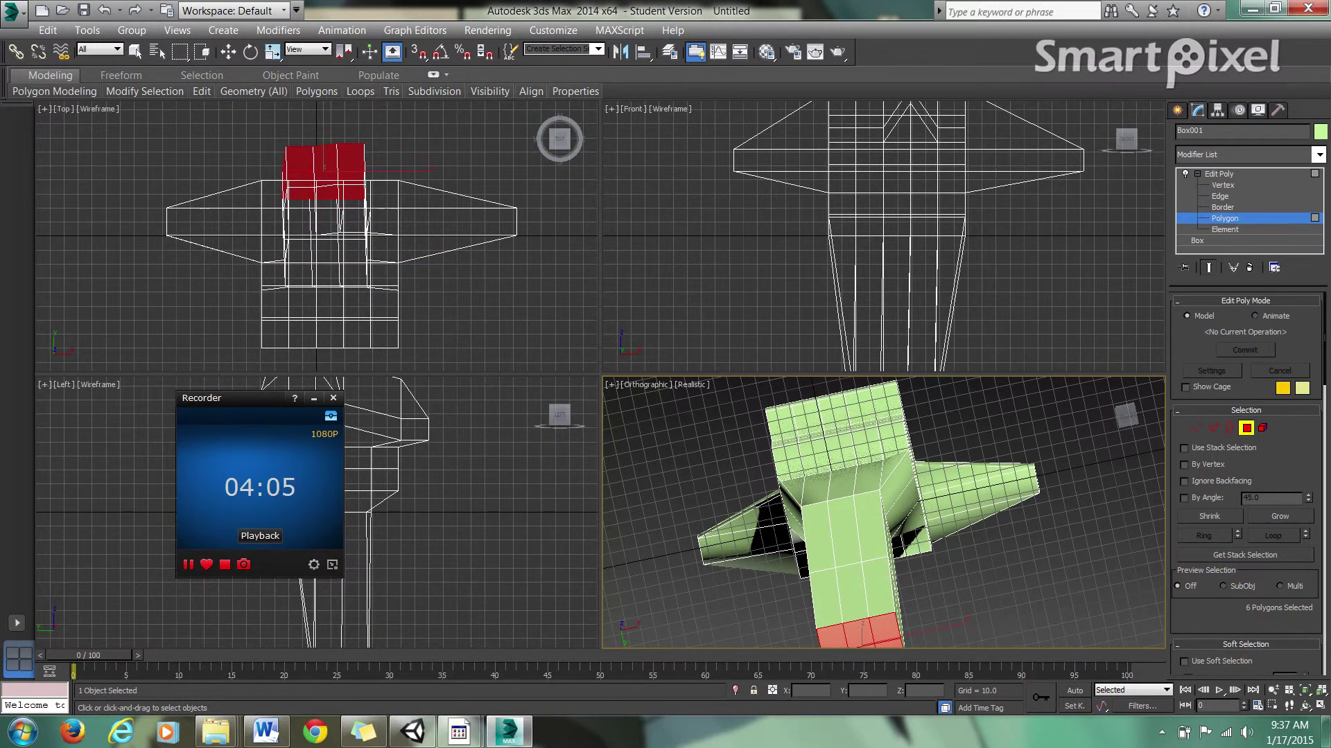
{"action": "middle_click_drag", "start_coordinate": [884, 513], "coordinate": [745, 506], "text": "alt"}
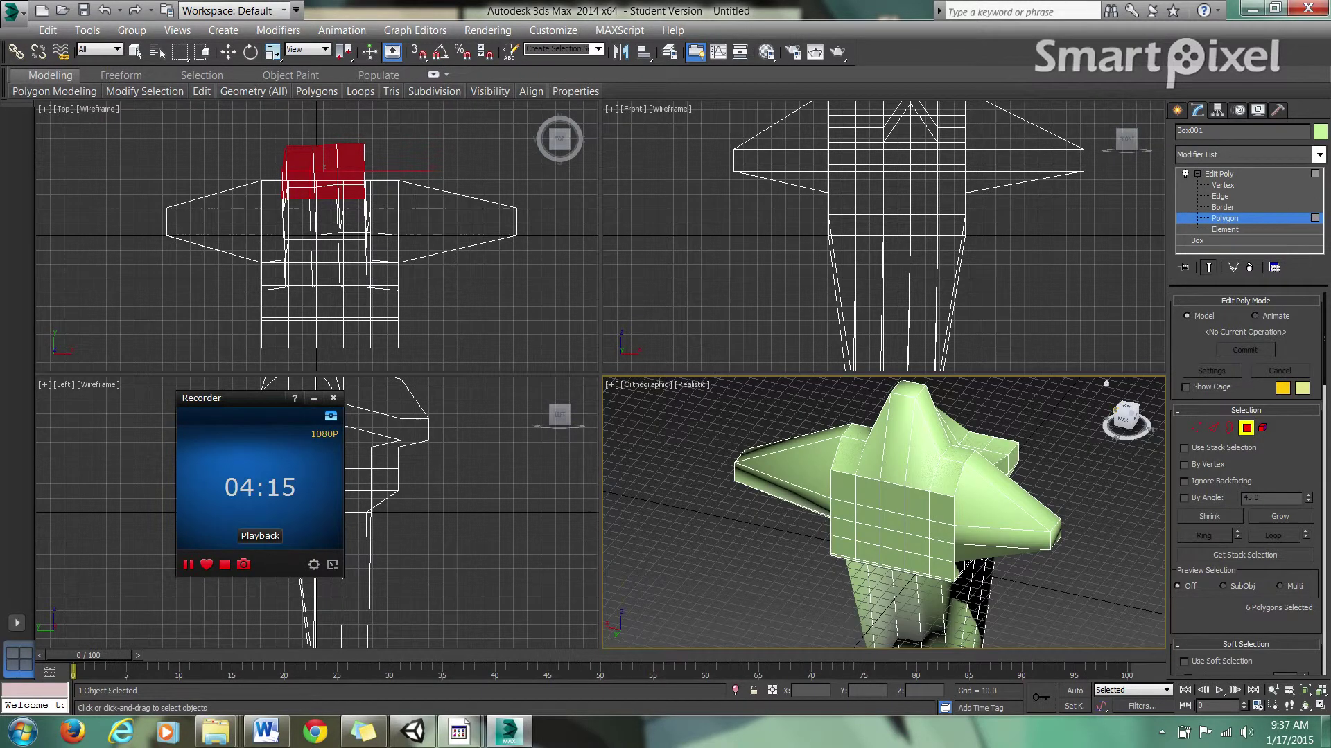
Step: Select the whole mesh element and shift it sideways along X
{"action": "key", "text": "5"}
{"action": "key", "text": "ctrl+a"}
{"action": "key", "text": "w"}
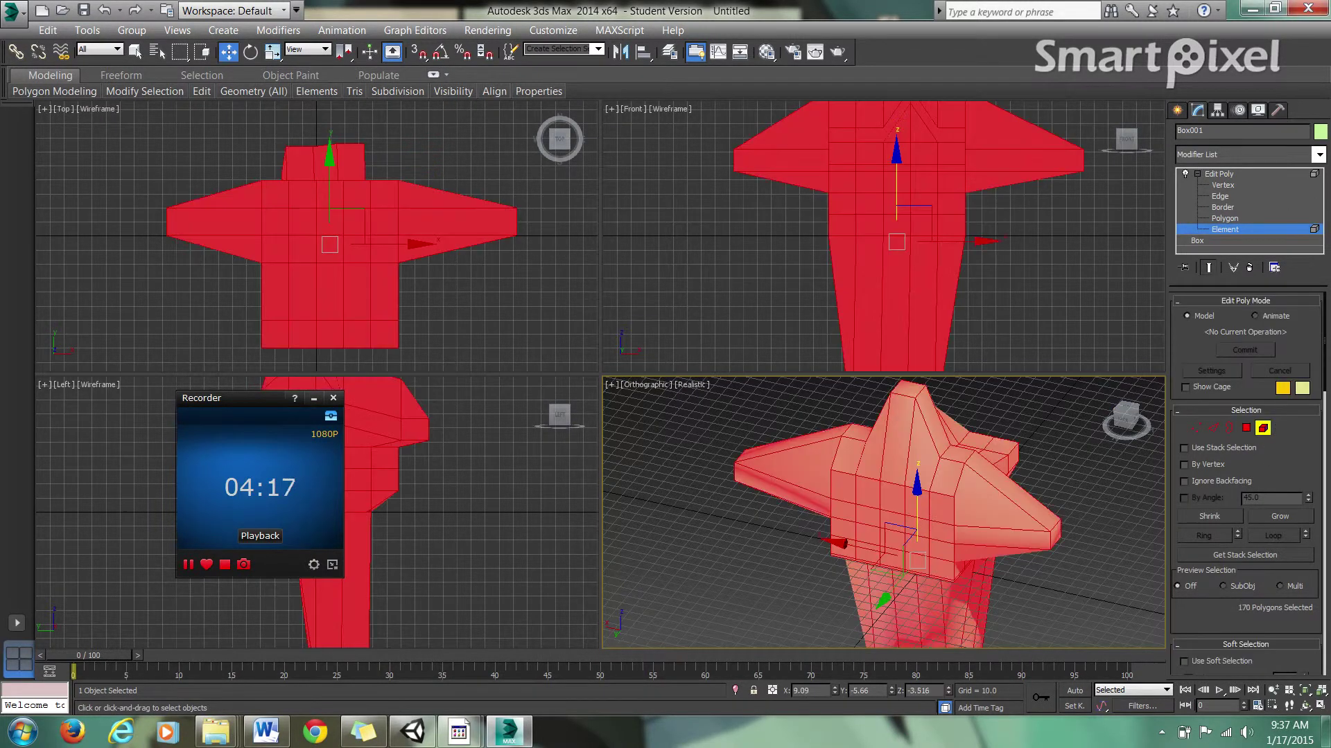
{"action": "left_click_drag", "start_coordinate": [838, 543], "coordinate": [817, 539]}
Step: Select a two-by-three patch of front polygons and pull it out along Y into a face
{"action": "key", "text": "4"}
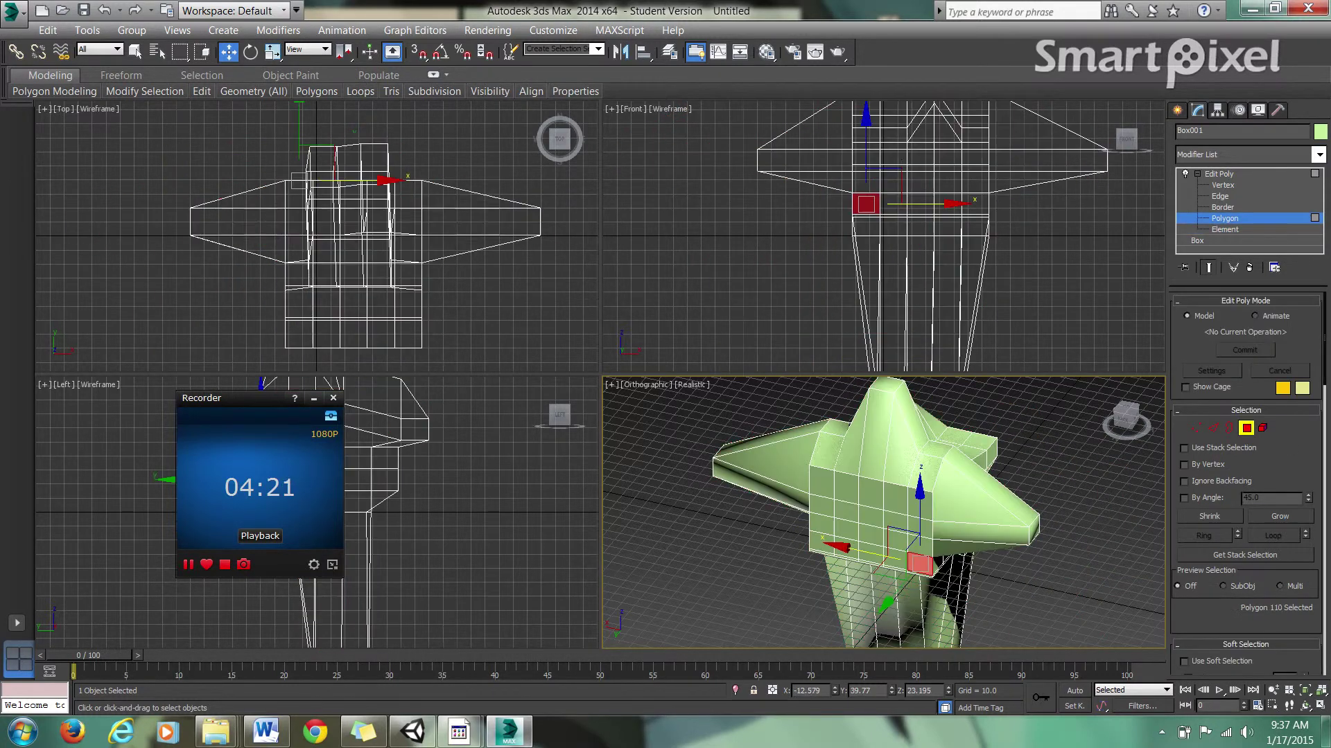
{"action": "left_click", "coordinate": [845, 511]}
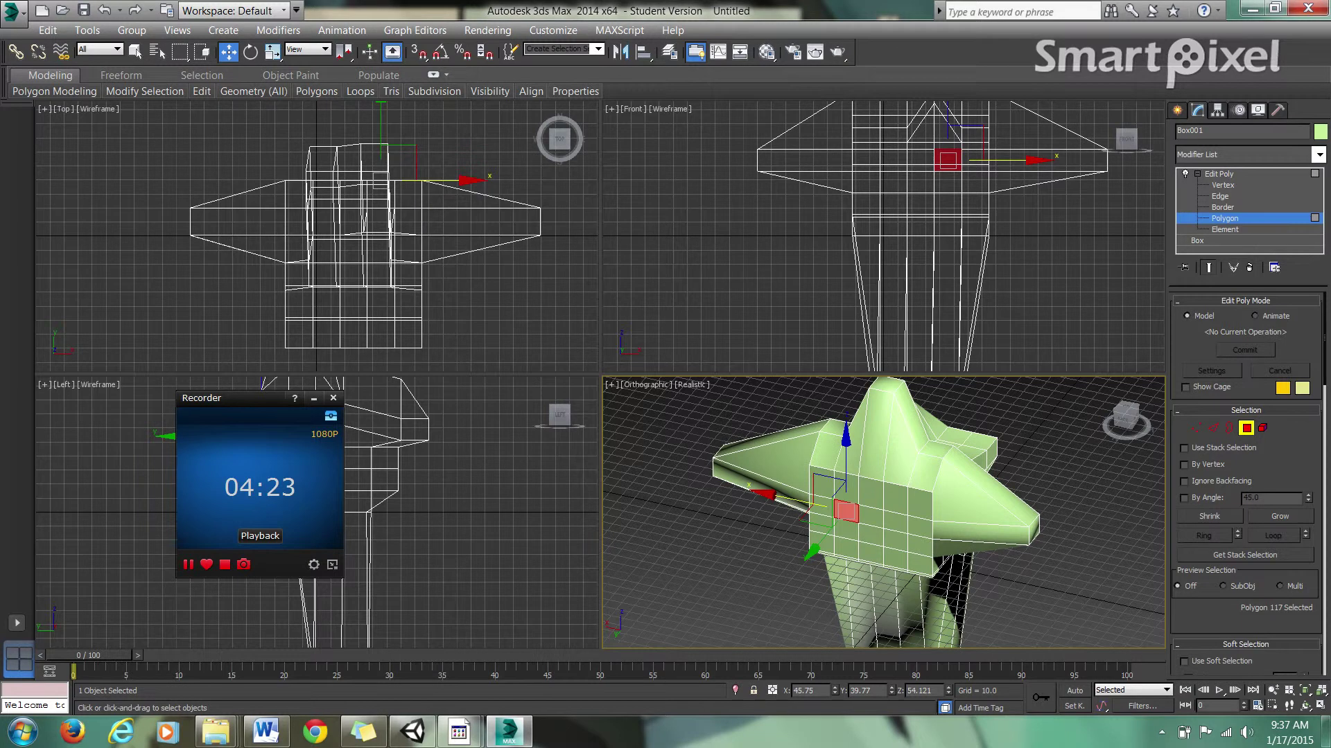
{"action": "left_click", "coordinate": [847, 530], "text": "ctrl"}
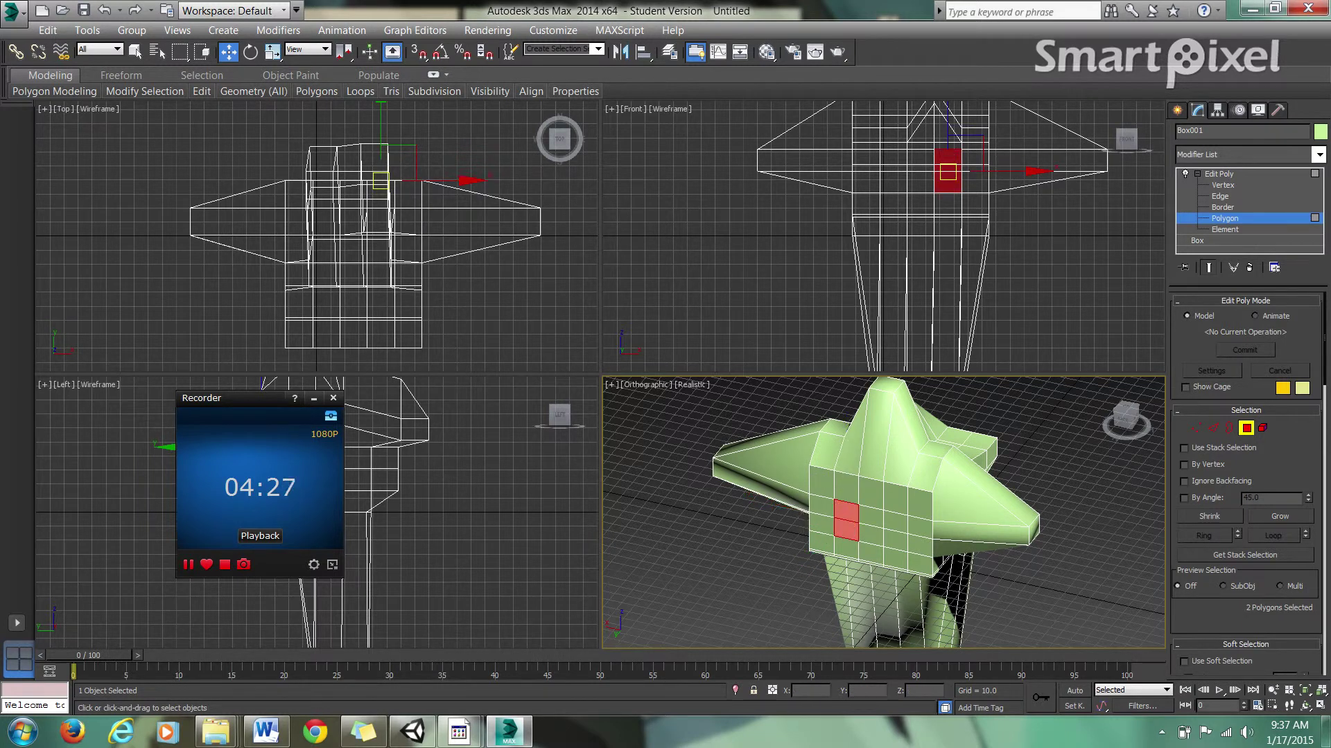
{"action": "left_click", "coordinate": [846, 511]}
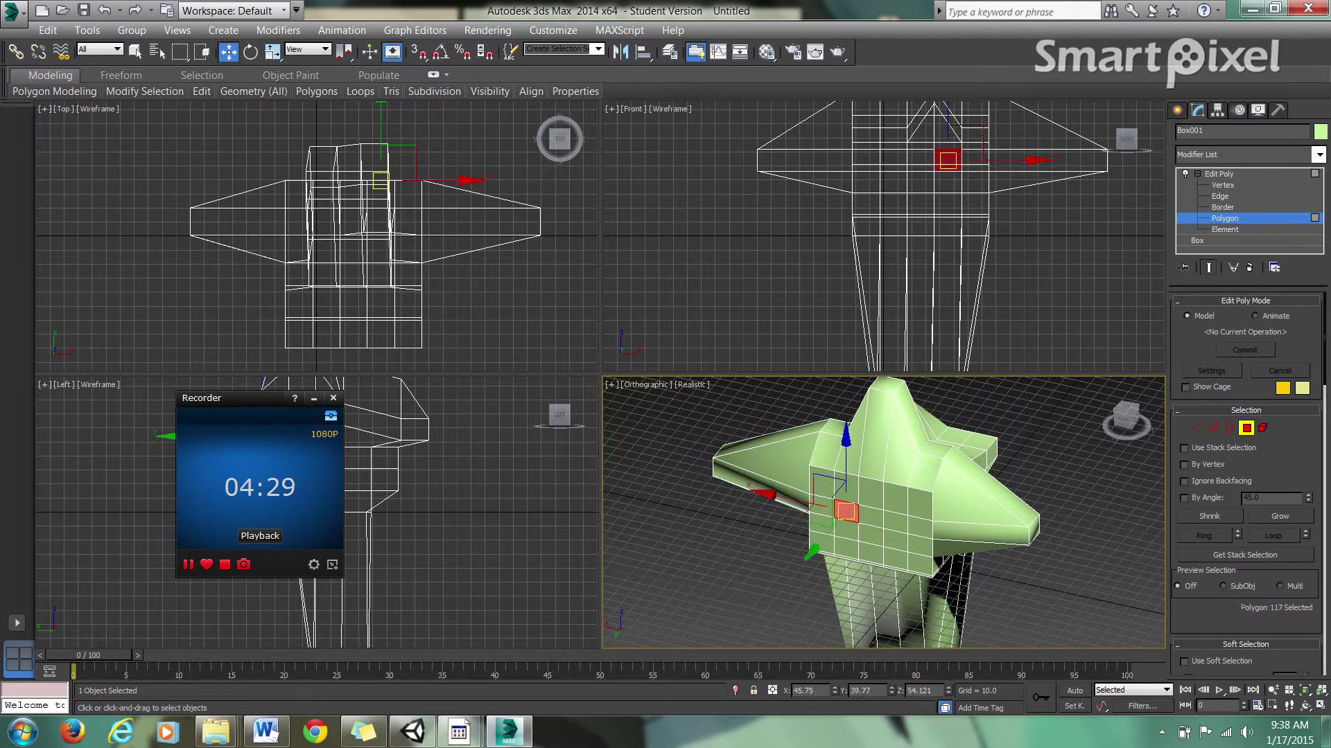
{"action": "left_click", "coordinate": [847, 530]}
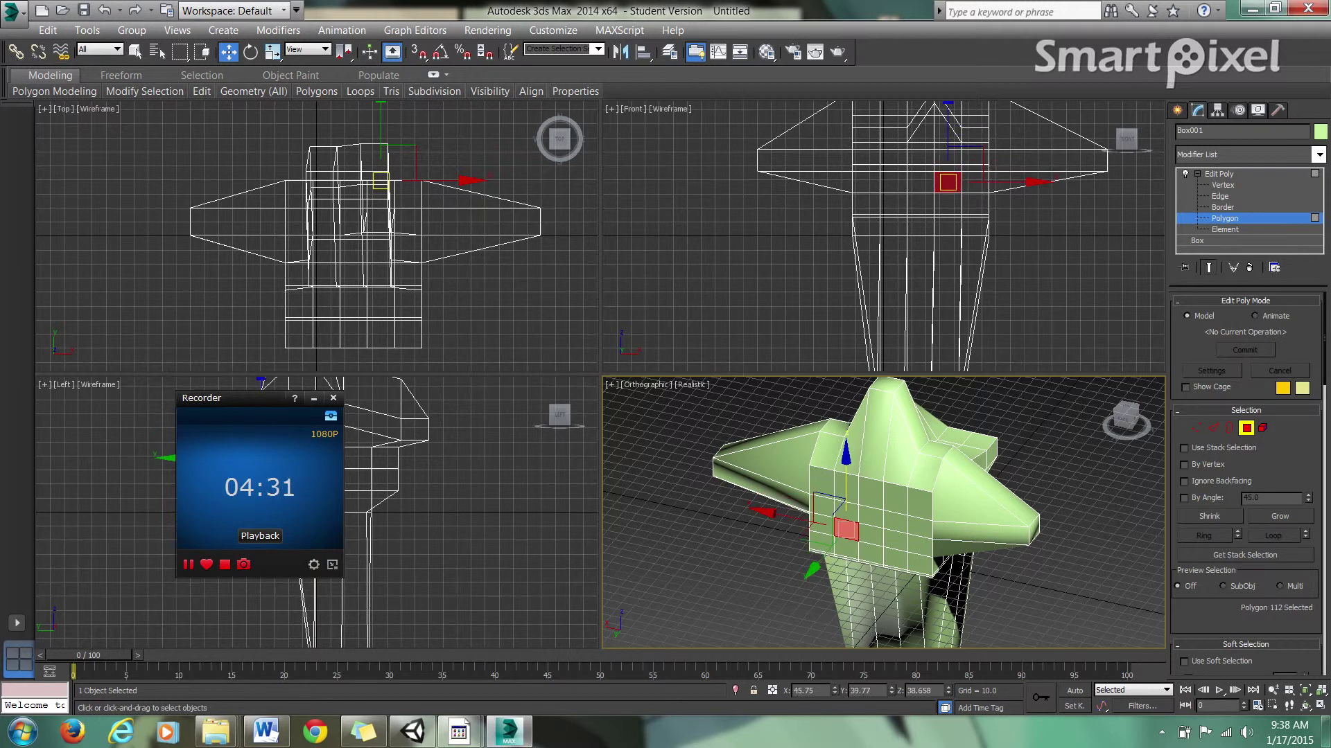
{"action": "left_click", "coordinate": [846, 513], "text": "ctrl"}
{"action": "left_click", "coordinate": [870, 510], "text": "ctrl"}
{"action": "left_click", "coordinate": [870, 532], "text": "ctrl"}
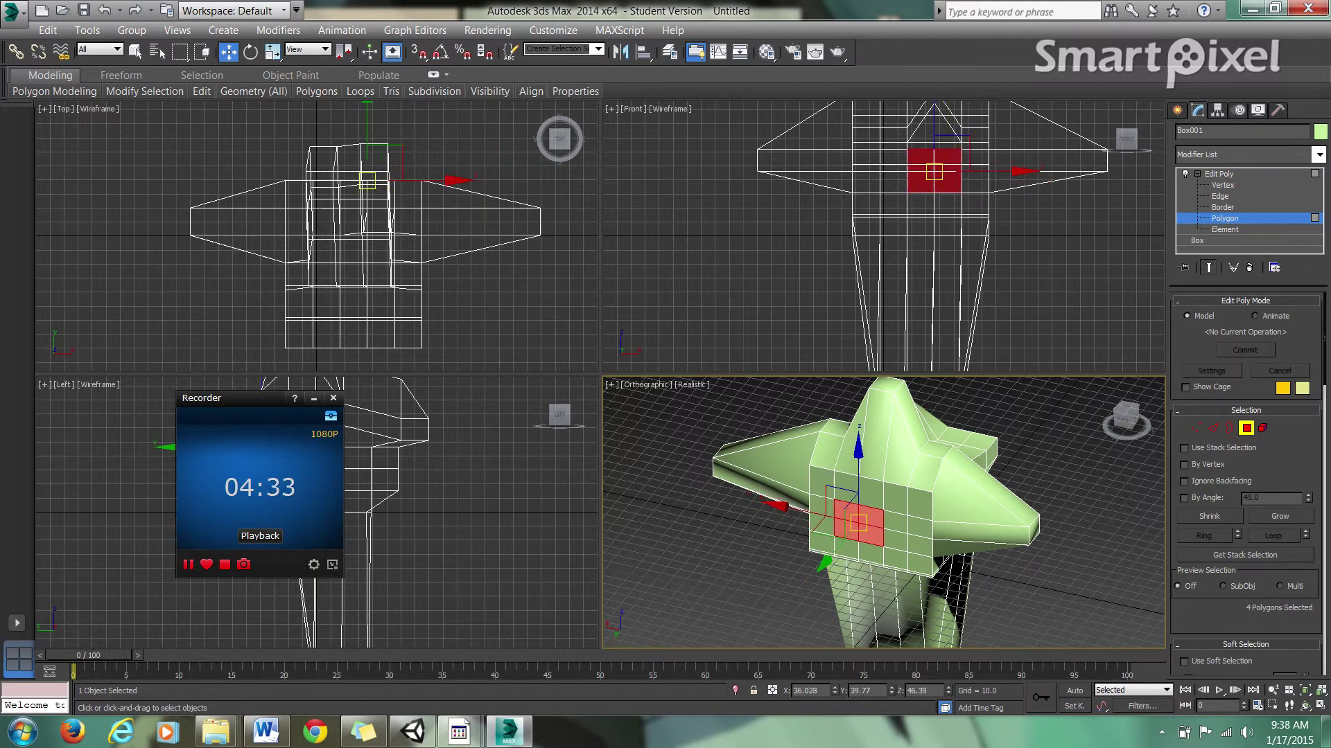
{"action": "left_click", "coordinate": [894, 519], "text": "ctrl"}
{"action": "left_click", "coordinate": [896, 539], "text": "ctrl"}
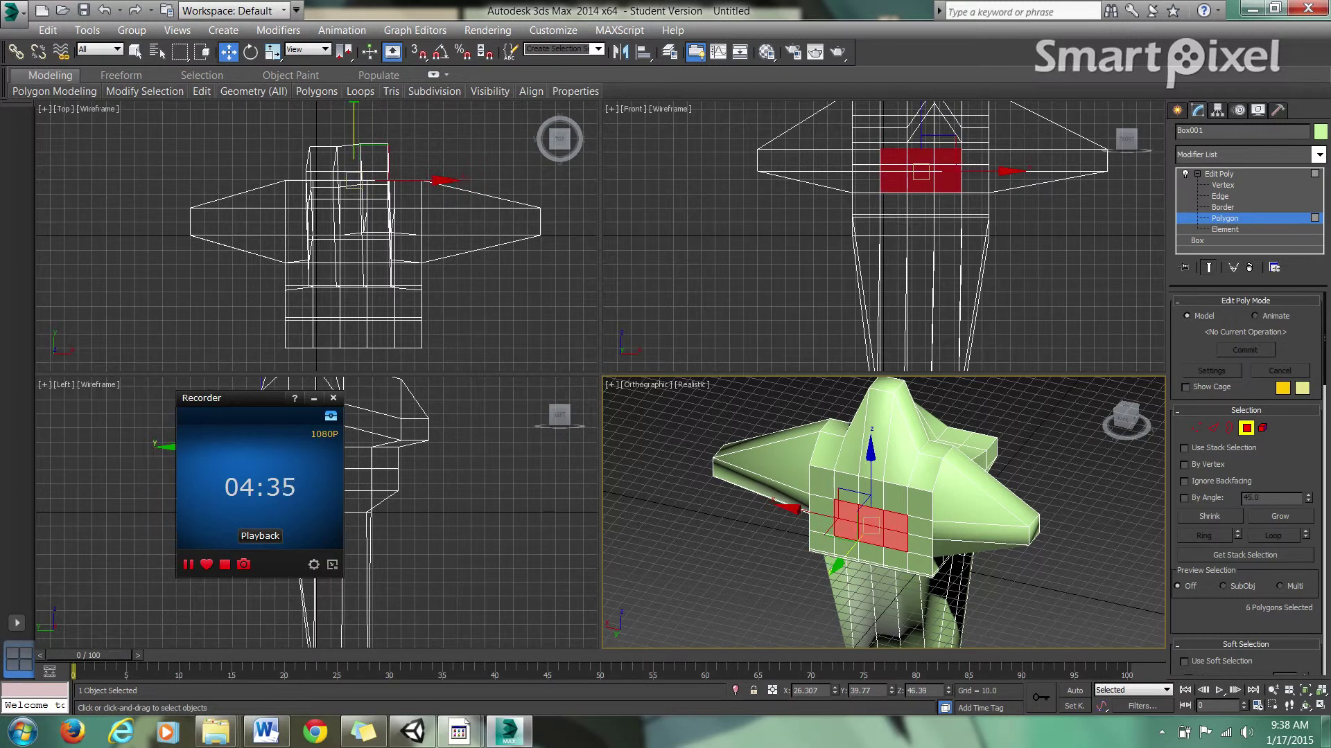
{"action": "left_click_drag", "start_coordinate": [847, 554], "coordinate": [796, 614]}
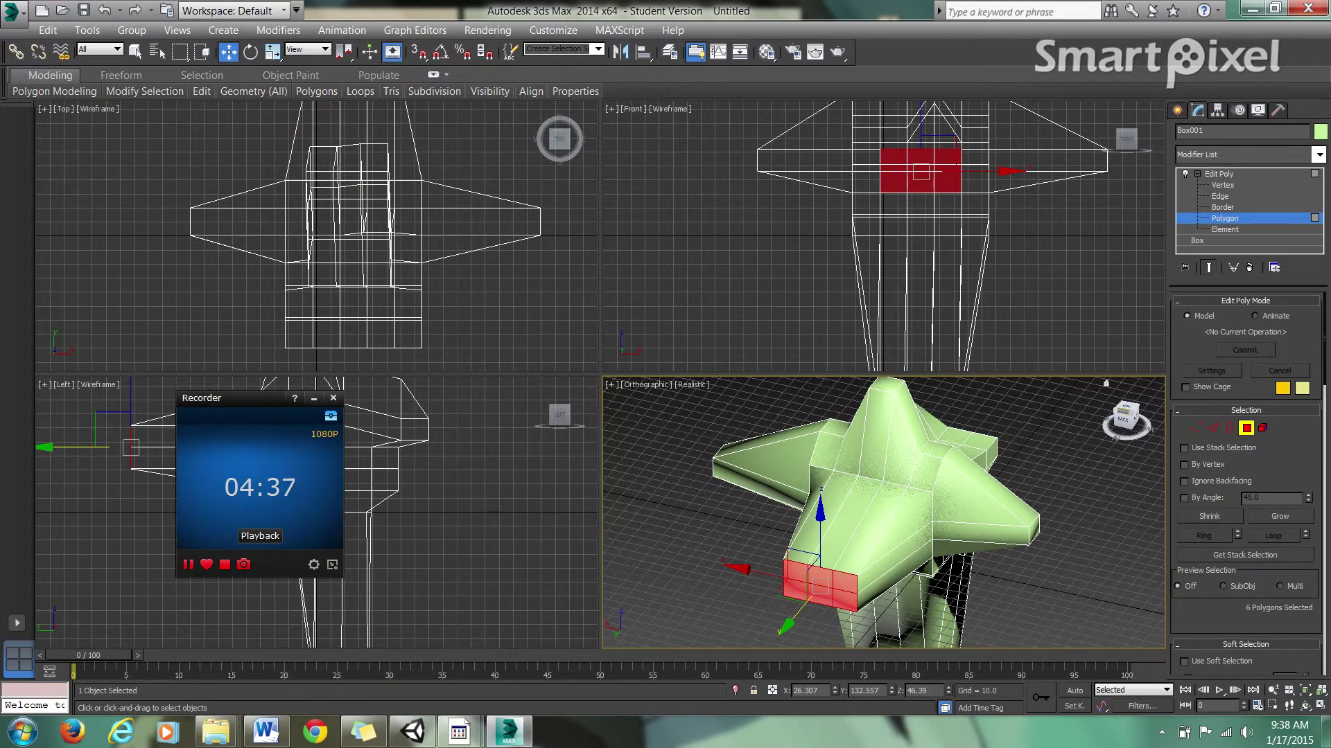
{"action": "mouse_move", "coordinate": [1127, 419]}
{"action": "left_mouse_down"}
{"action": "mouse_move", "coordinate": [1122, 395]}
{"action": "mouse_move", "coordinate": [1129, 437]}
{"action": "mouse_move", "coordinate": [1144, 426]}
{"action": "mouse_move", "coordinate": [1126, 413]}
{"action": "left_mouse_up"}
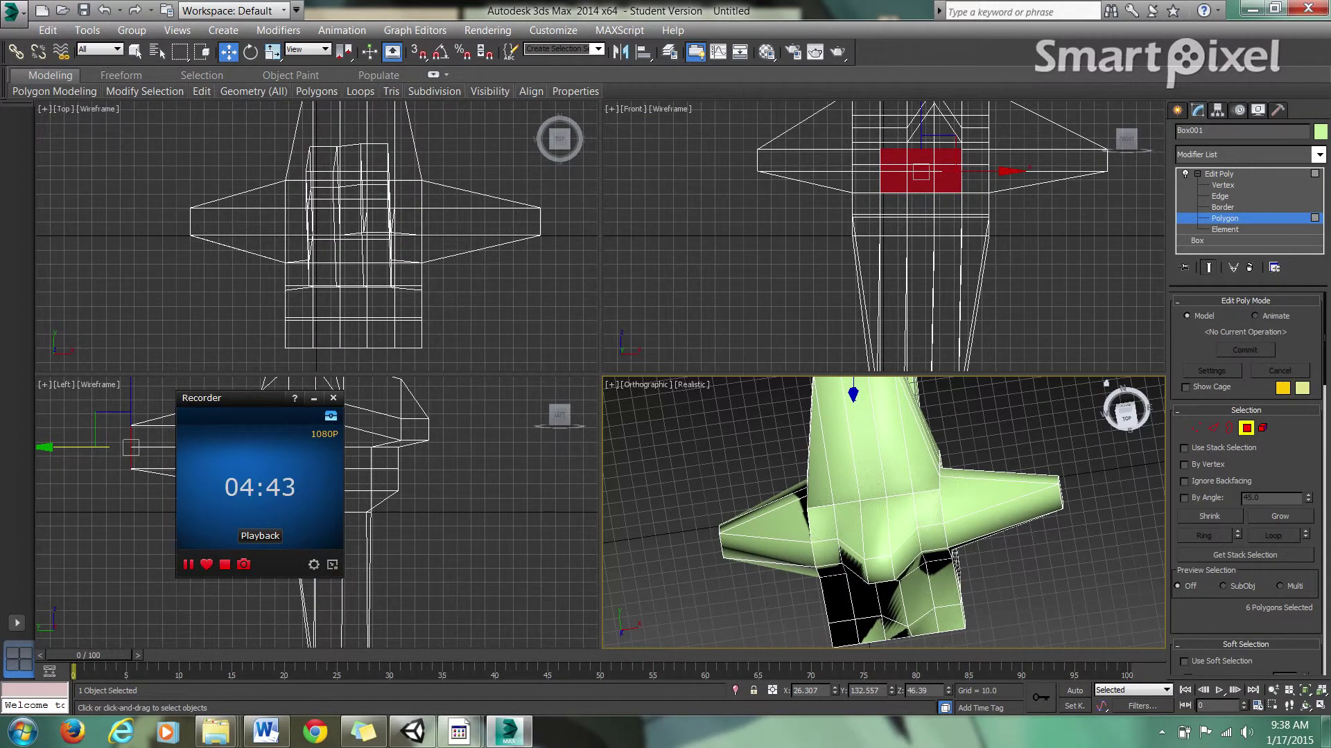
Step: Switch the Command Panel to Create with the Extended Primitives list showing
{"action": "left_click", "coordinate": [1177, 110]}
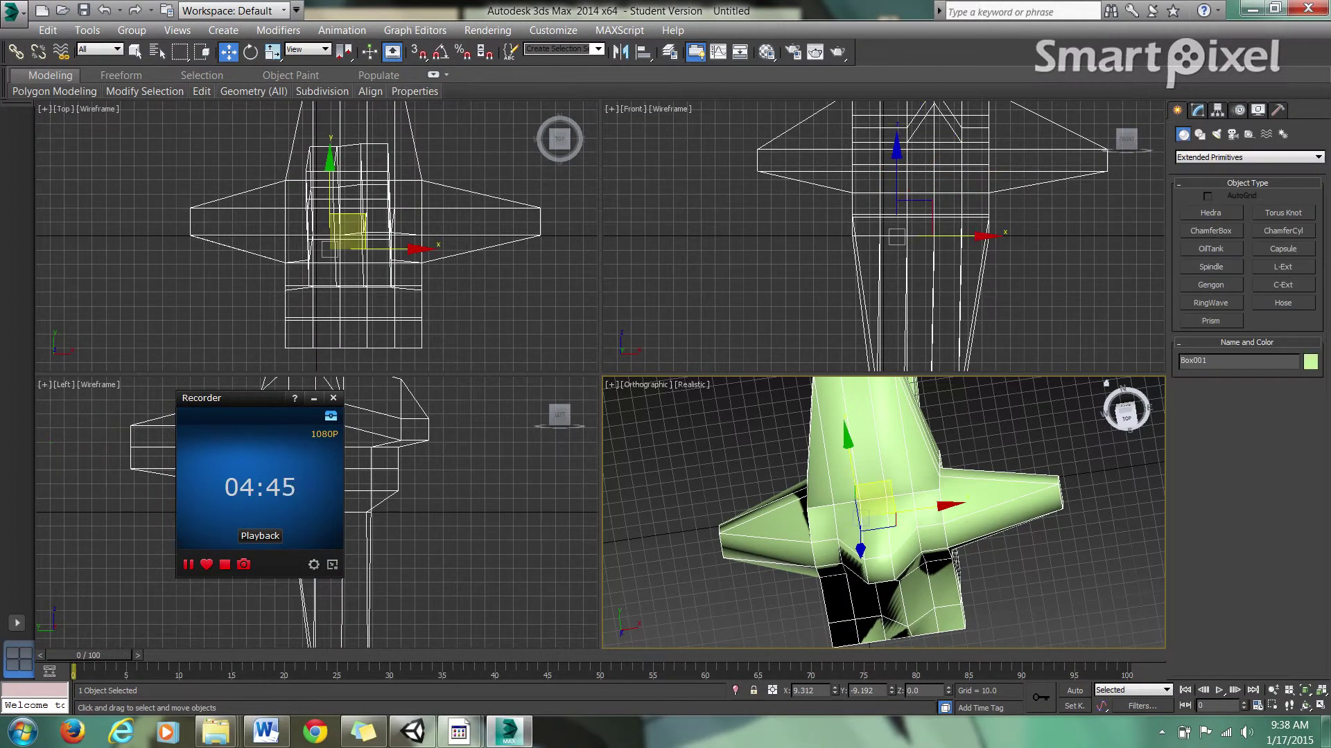
{"action": "left_click_drag", "start_coordinate": [1126, 412], "coordinate": [1125, 414]}
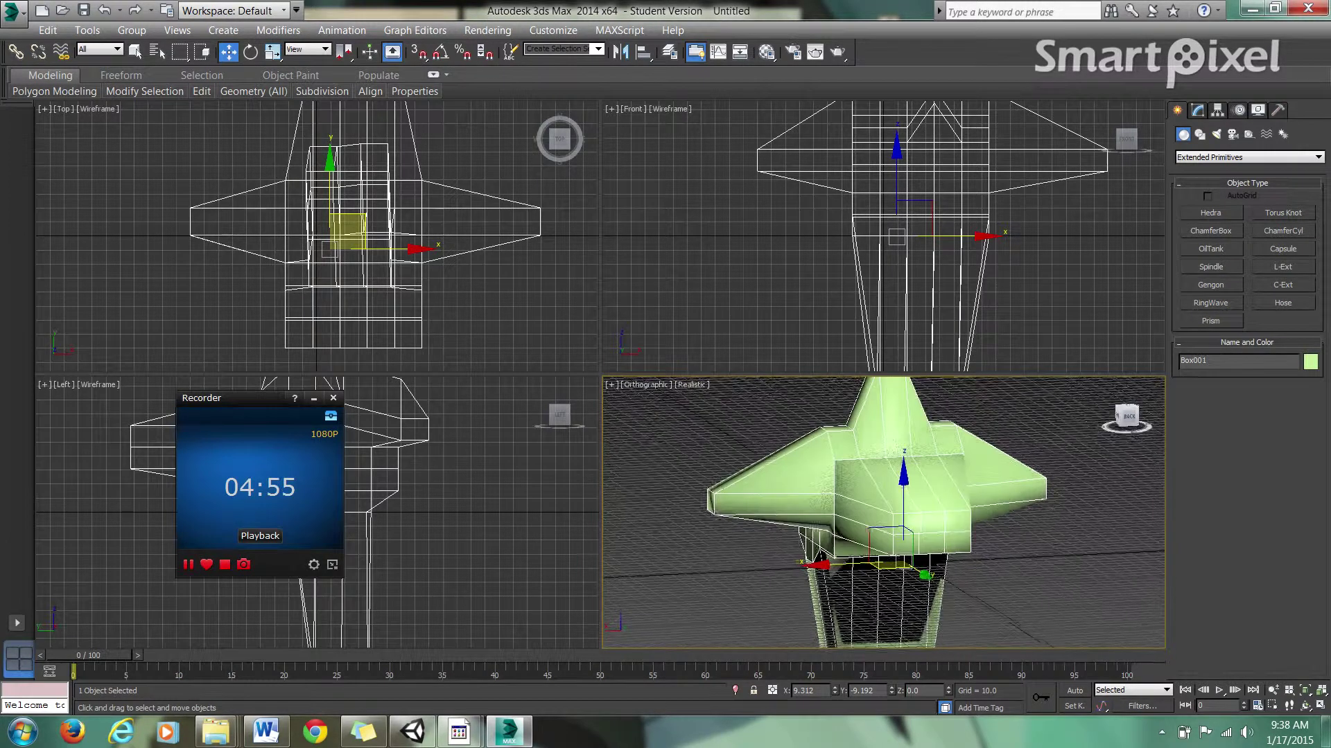